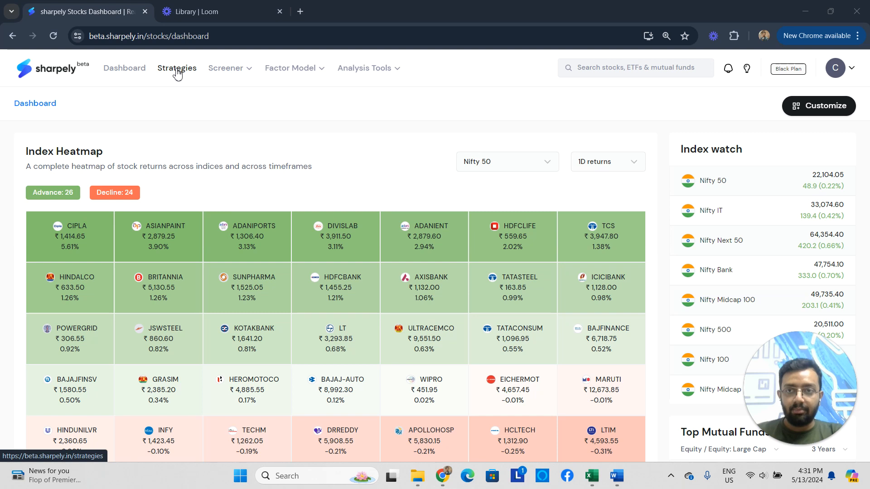
Create a new strategy of the type dynamic strategy using factor model.
left_click(176, 69)
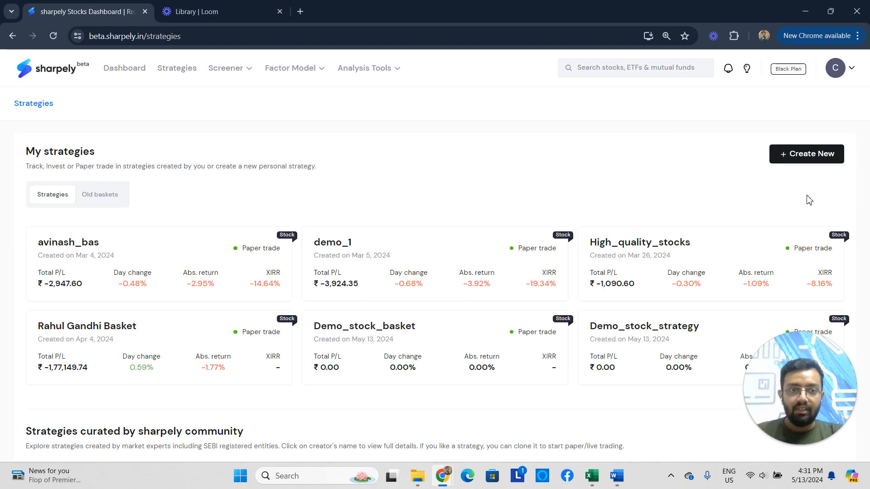
left_click(808, 156)
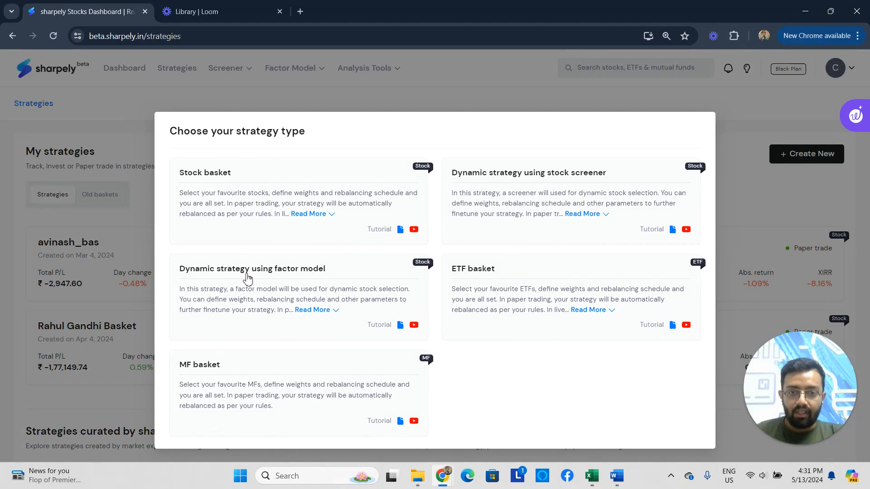
left_click(281, 274)
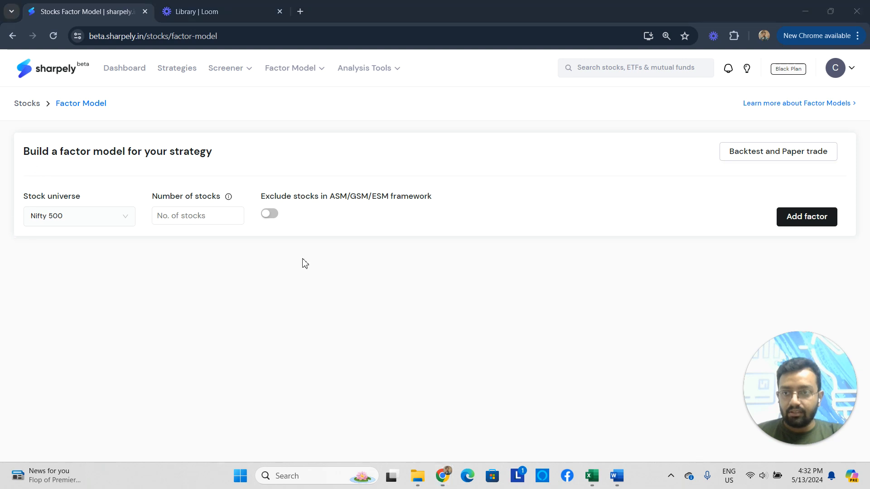
Set the factor model's stock universe to Nifty 500 and the number of stocks to 10.
left_click(94, 221)
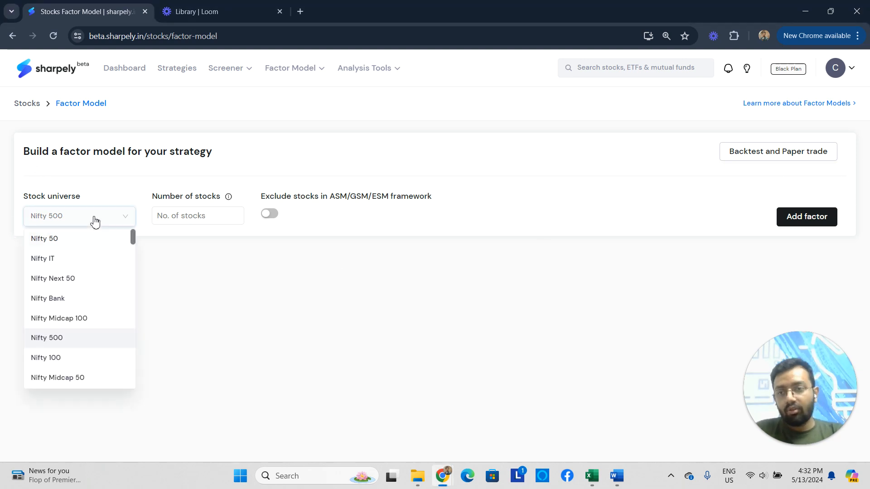
left_click(82, 339)
left_click(180, 225)
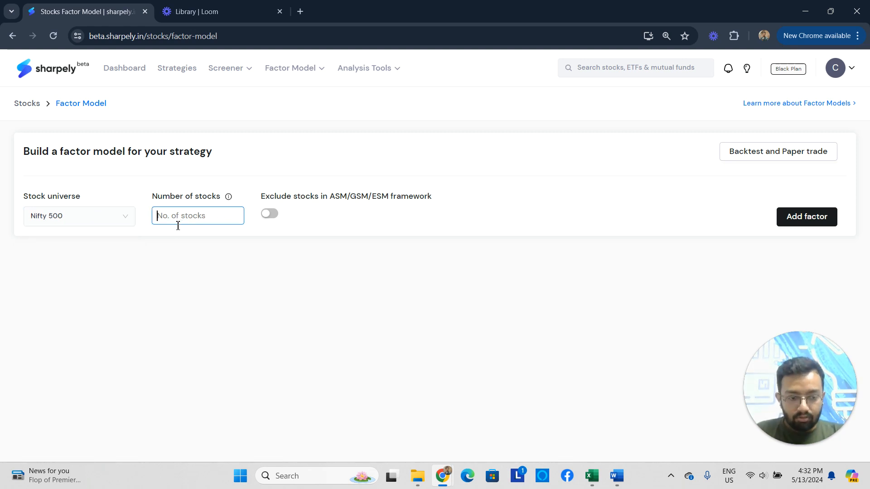
type("10")
left_click(286, 285)
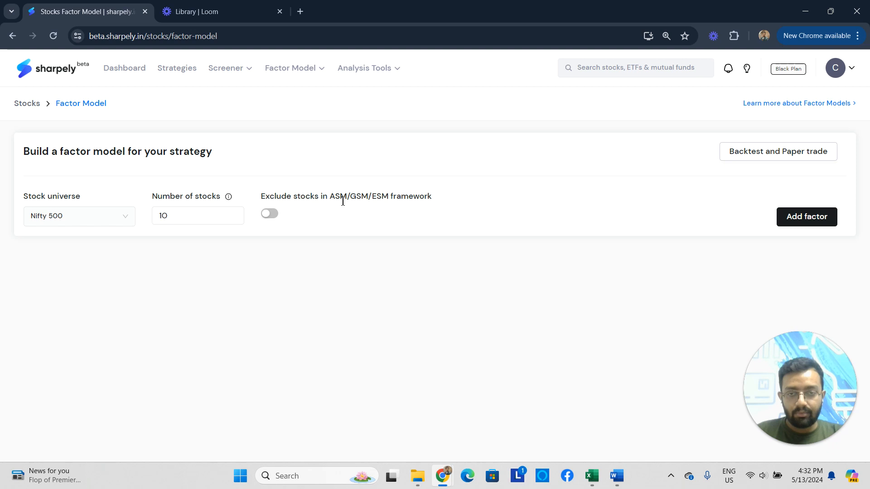
Add the ROE TTM and ROCE TTM metrics as factors of the model.
left_click(820, 228)
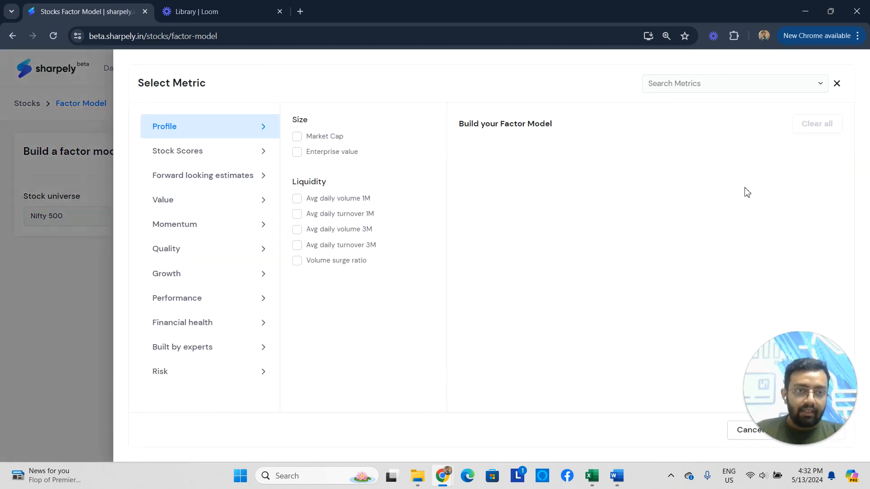
left_click(837, 84)
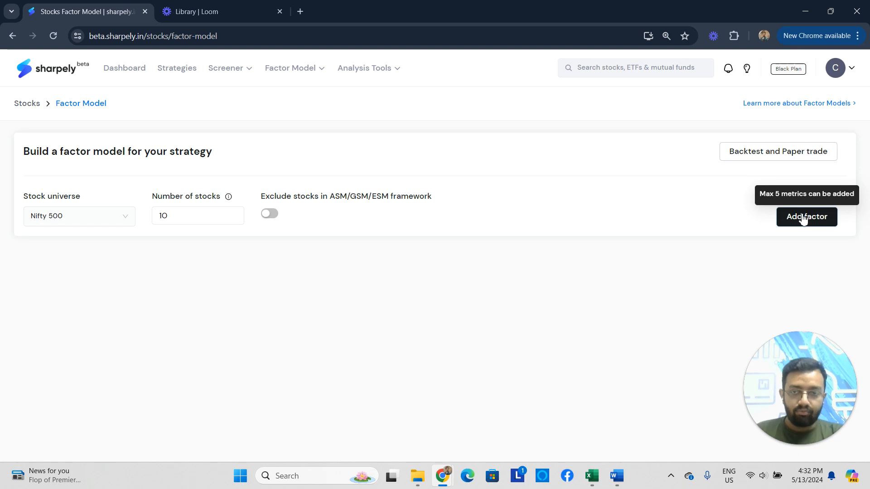
left_click(803, 217)
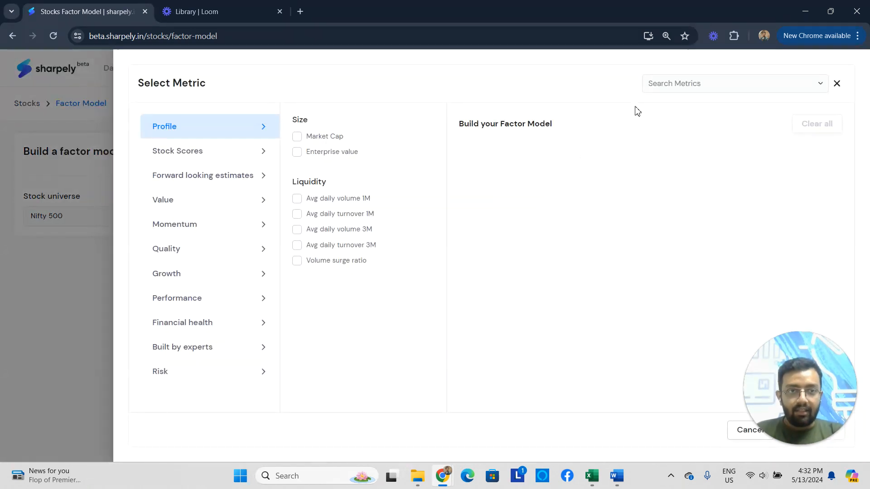
left_click(674, 89)
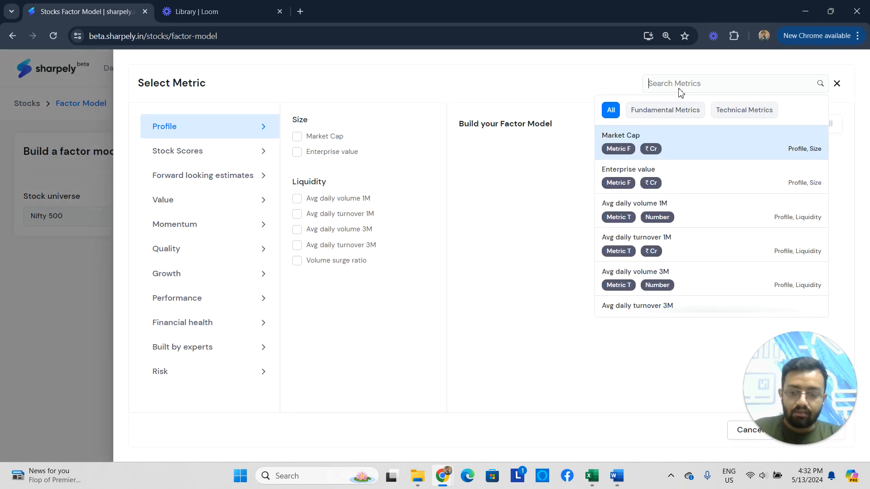
type("roe")
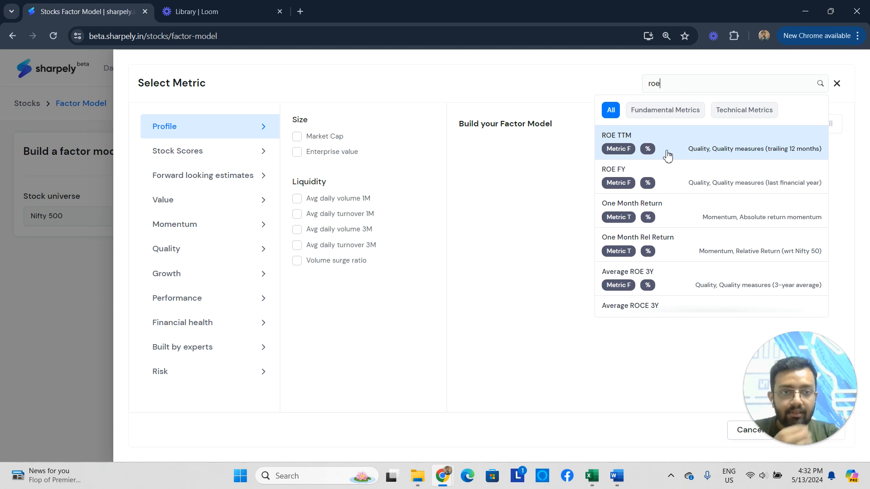
left_click(671, 147)
left_click(696, 86)
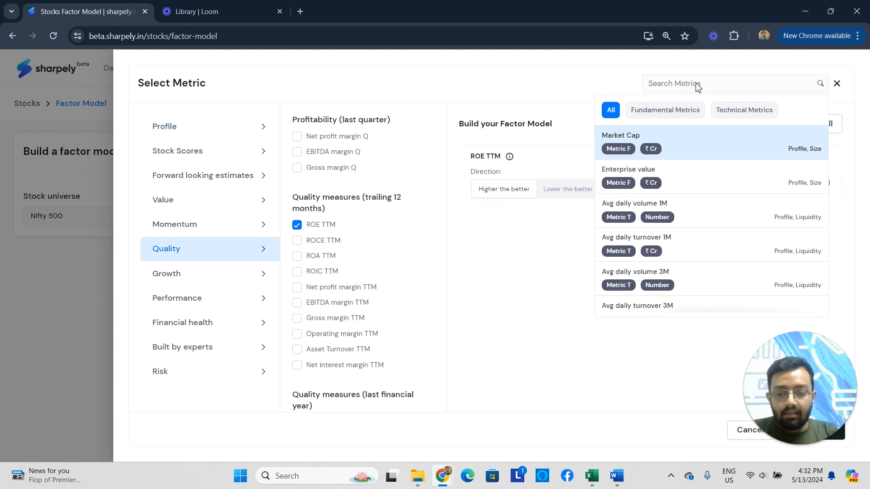
type("roce")
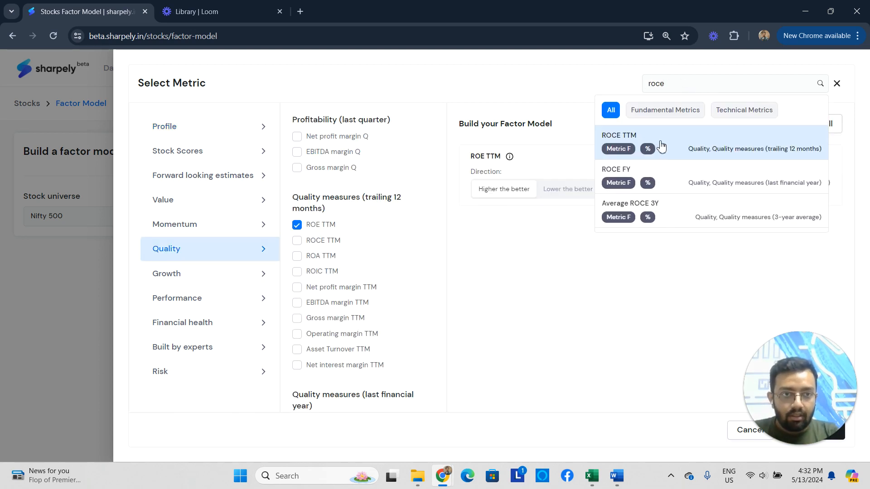
left_click(661, 146)
Add the PE Ratio and Sales CAGR 3Y metrics to the factor model.
left_click(689, 86)
type("pe")
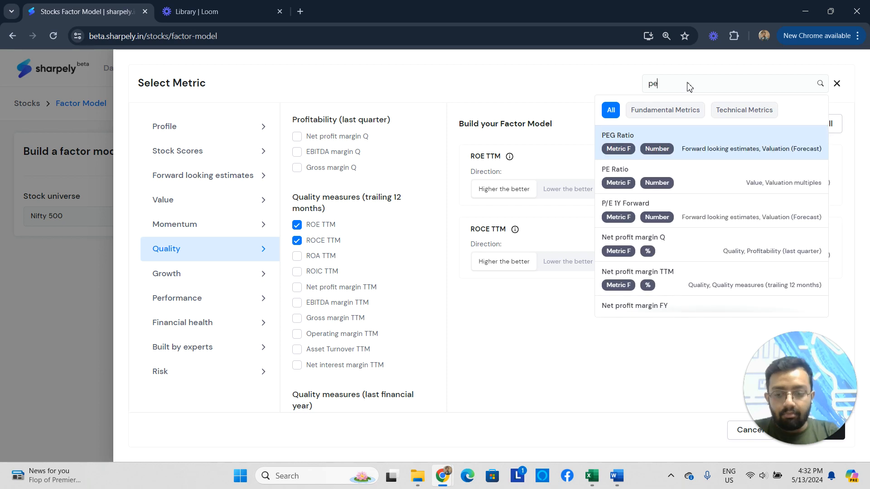
left_click(691, 176)
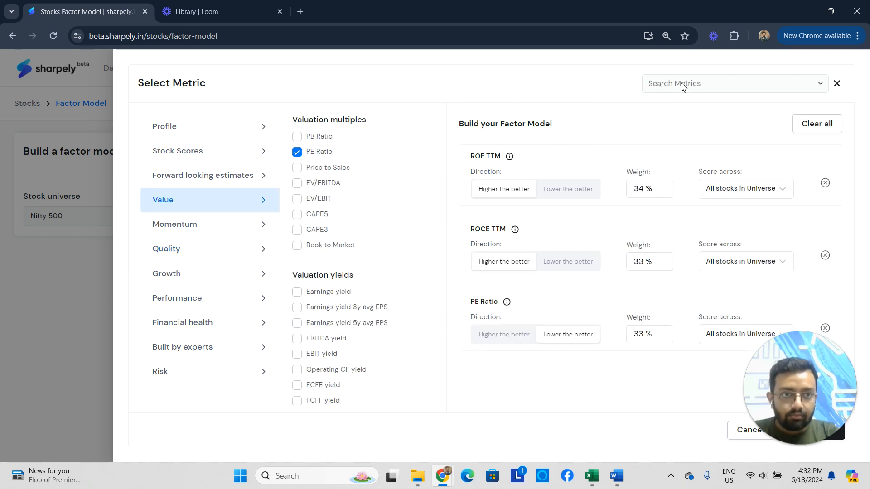
left_click(683, 85)
type("sales")
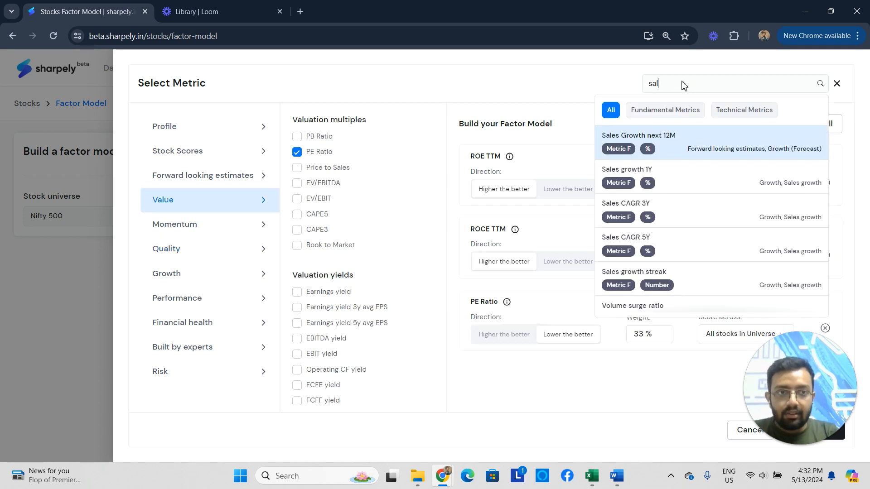
left_click(685, 209)
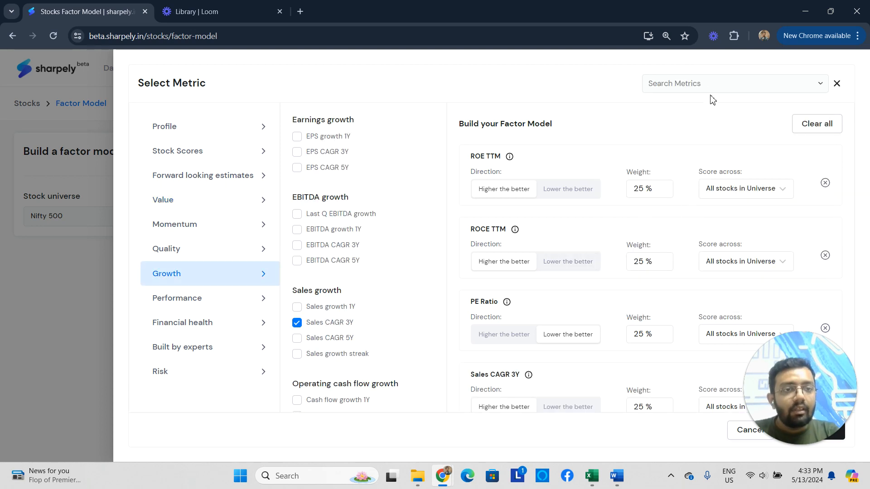
Add the Market Cap metric to the factor model.
left_click(710, 83)
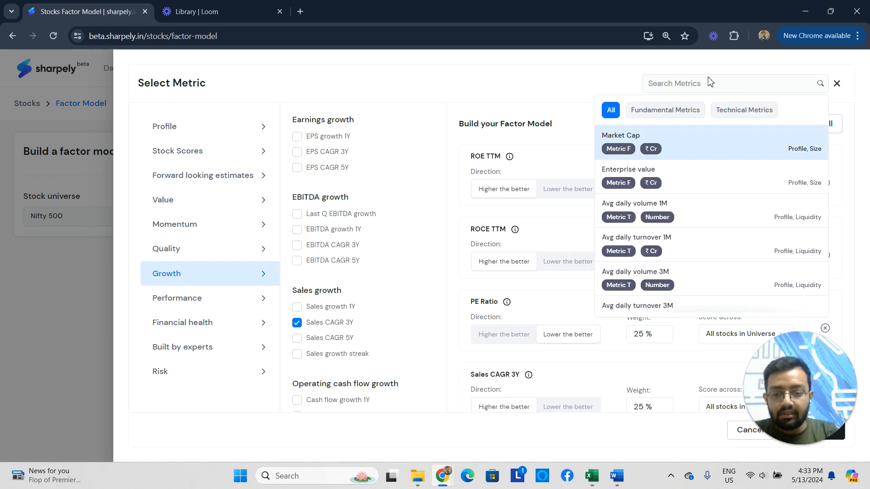
type("market")
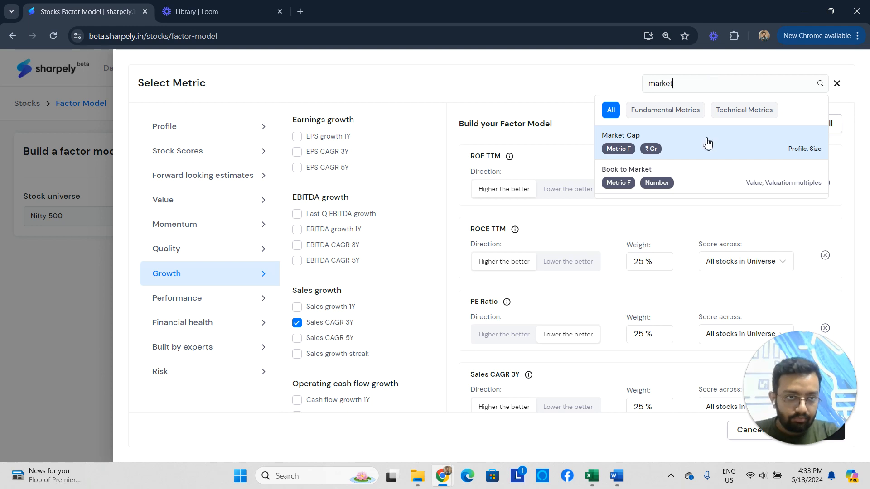
left_click(705, 141)
scroll(552, 274, "down", 2)
scroll(502, 249, "up", 2)
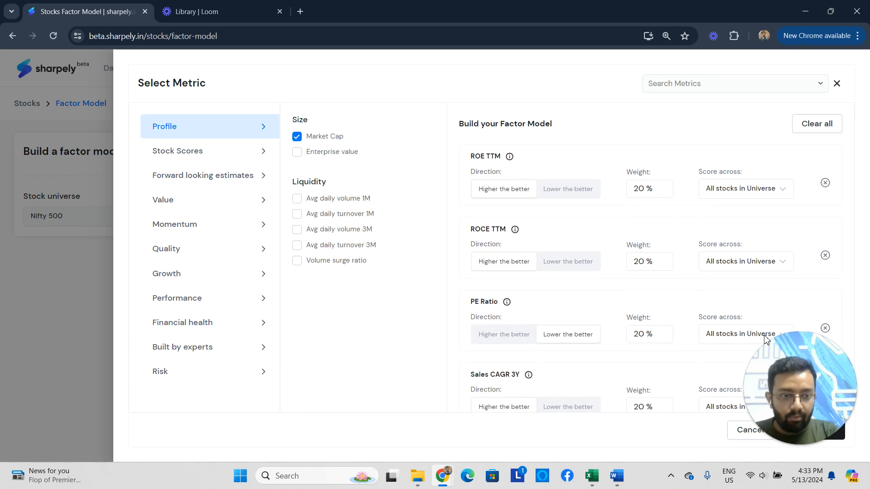
Review the direction, weight and scoring settings of the selected metrics, including the Lower the better direction for PE Ratio.
left_click_drag(769, 353, 37, 394)
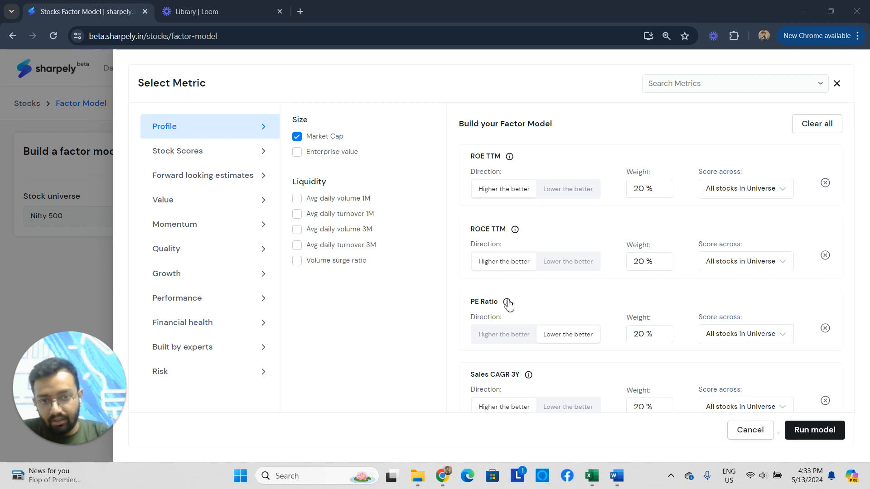
scroll(508, 304, "down", 1)
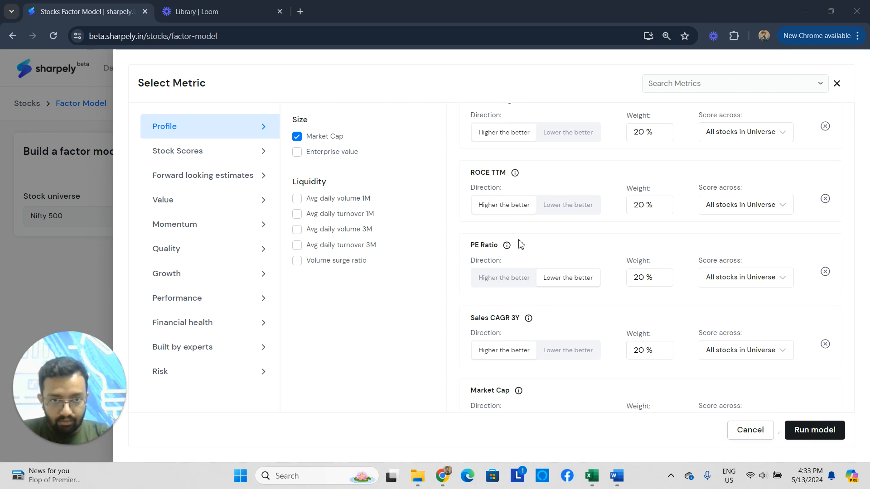
scroll(520, 244, "up", 1)
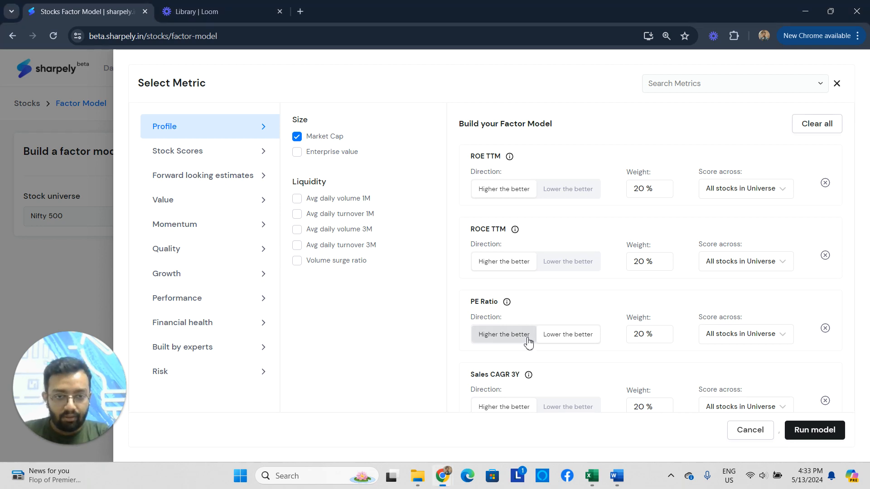
left_click(568, 336)
scroll(639, 244, "down", 2)
scroll(641, 301, "up", 2)
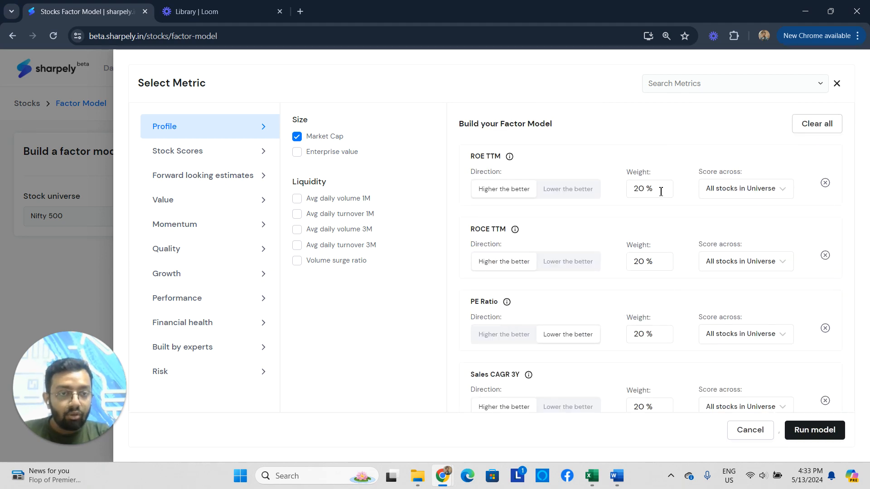
scroll(652, 271, "down", 1)
scroll(653, 292, "up", 1)
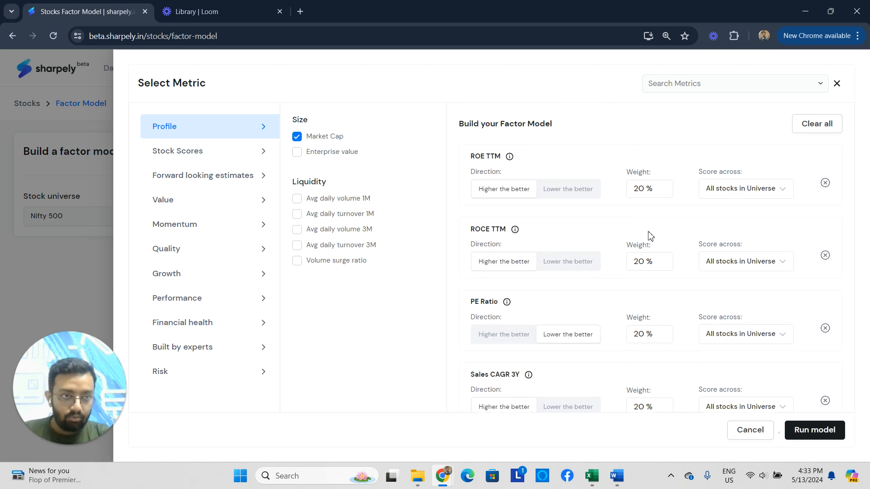
scroll(642, 201, "down", 1)
scroll(639, 198, "up", 1)
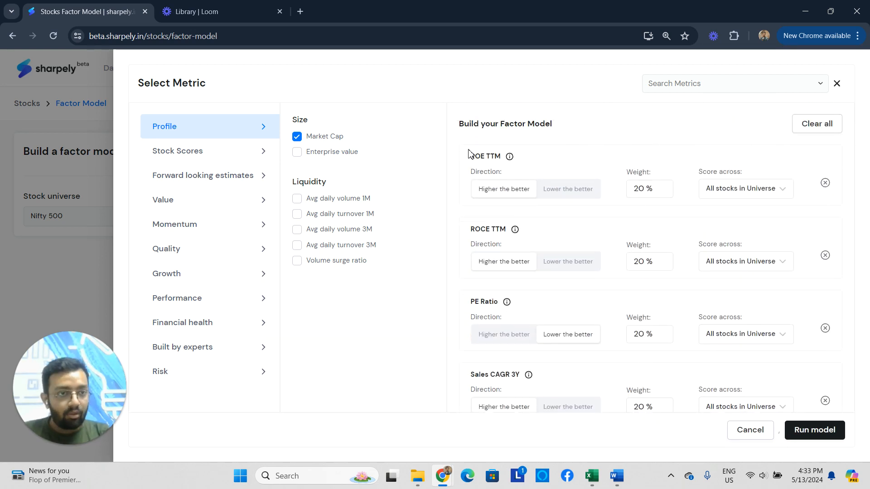
Set the weights of ROE TTM and ROCE TTM to 30 % each.
left_click_drag(655, 190, 630, 192)
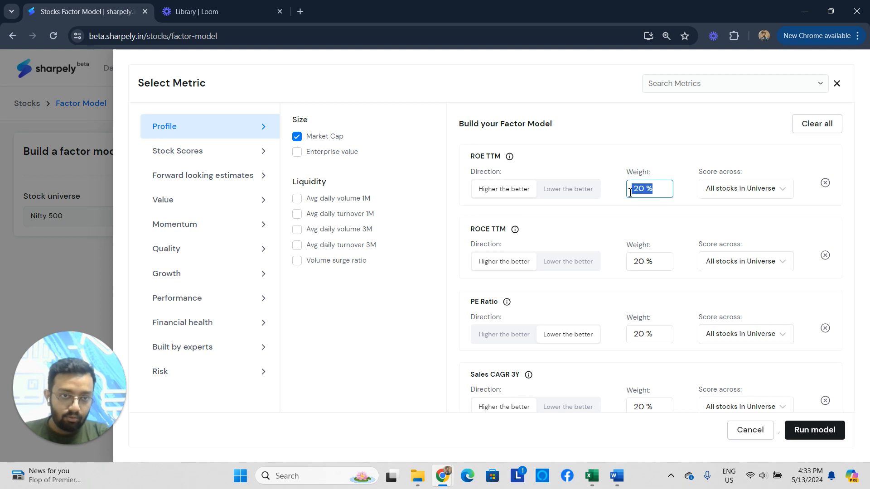
type("30")
left_click(654, 261)
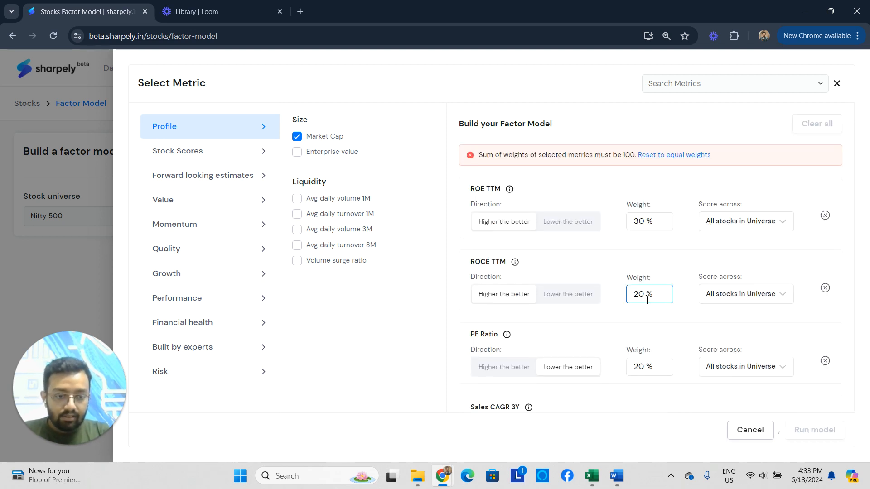
key("BackSpace")
key("BackSpace")
type("30")
left_click(628, 326)
Set the weight of the PE Ratio metric to 30 %.
scroll(643, 326, "down", 3)
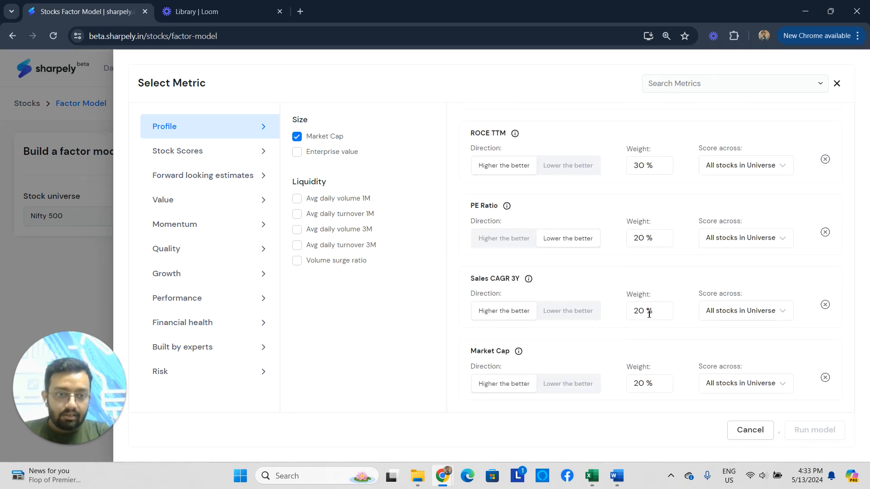
scroll(643, 315, "up", 1)
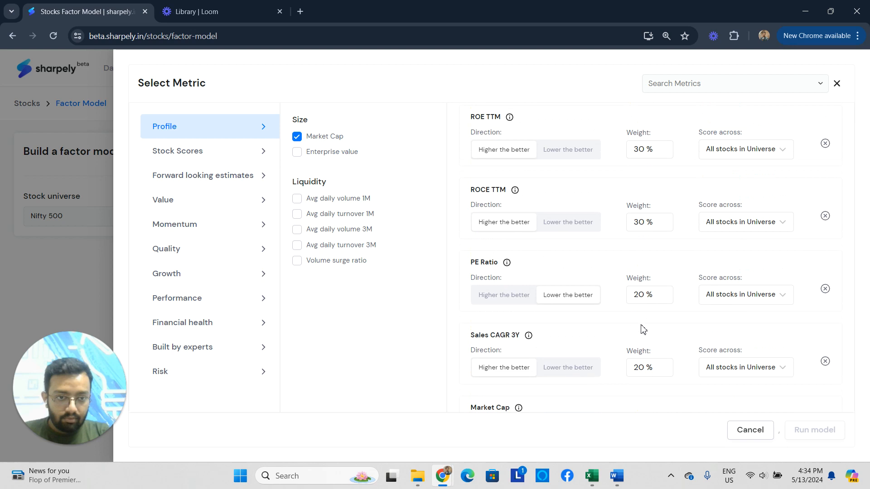
scroll(634, 369, "down", 1)
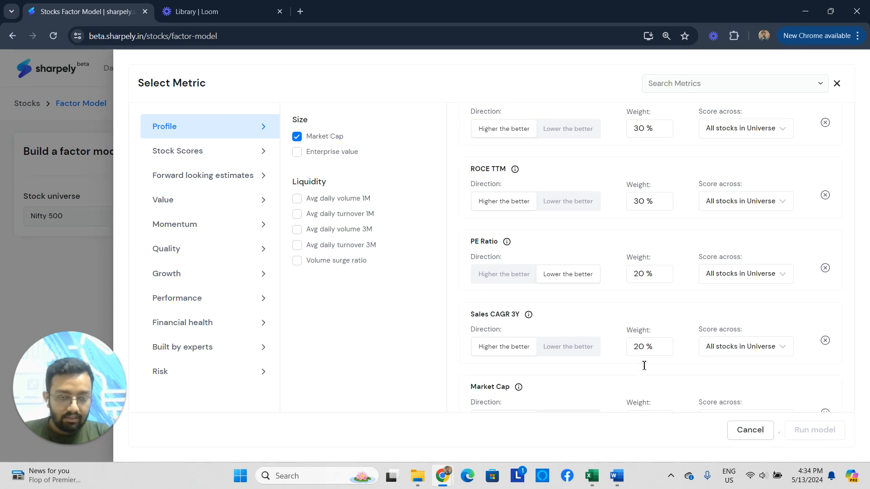
scroll(634, 358, "up", 1)
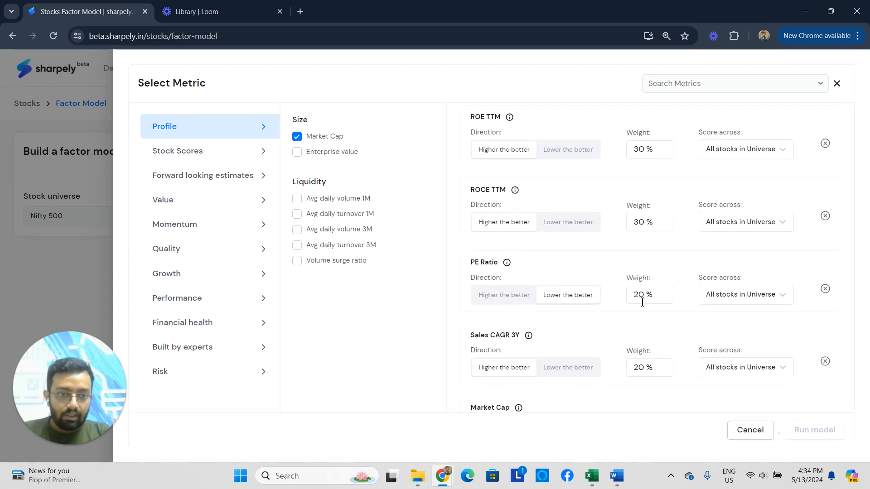
double_click(654, 297)
type("3")
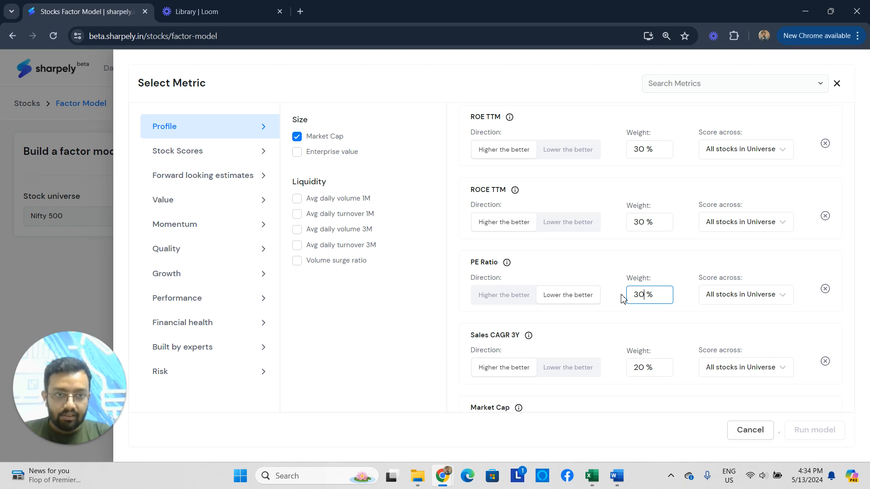
left_click(652, 254)
scroll(593, 311, "up", 1)
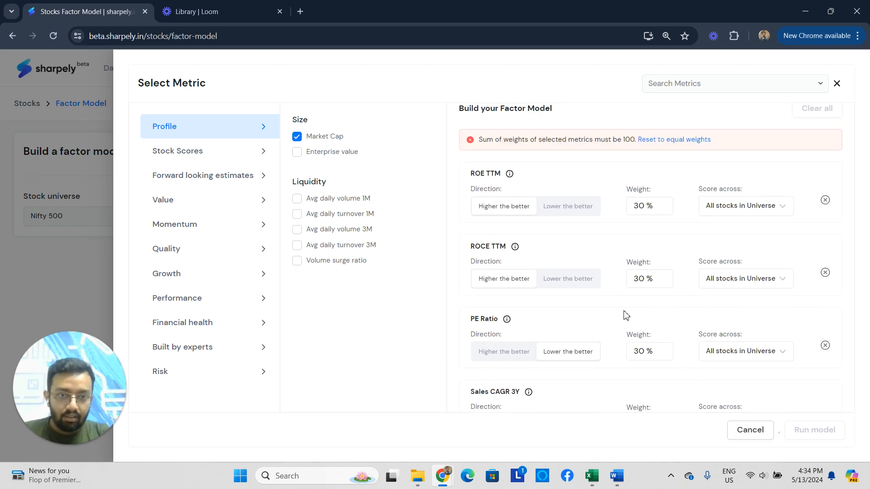
scroll(627, 318, "down", 1)
scroll(637, 350, "down", 1)
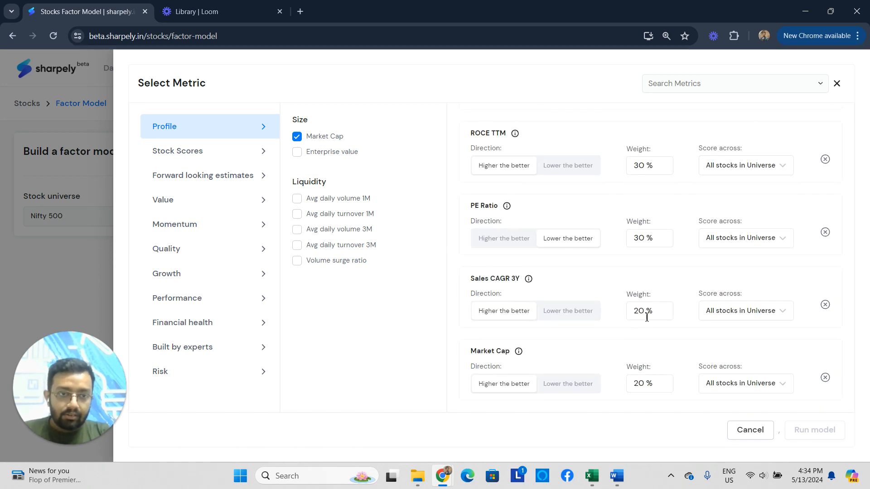
Set the weight of Sales CAGR 3Y to 30 % and the weight of PE Ratio to 5 %.
left_click_drag(655, 314, 605, 318)
type("3")
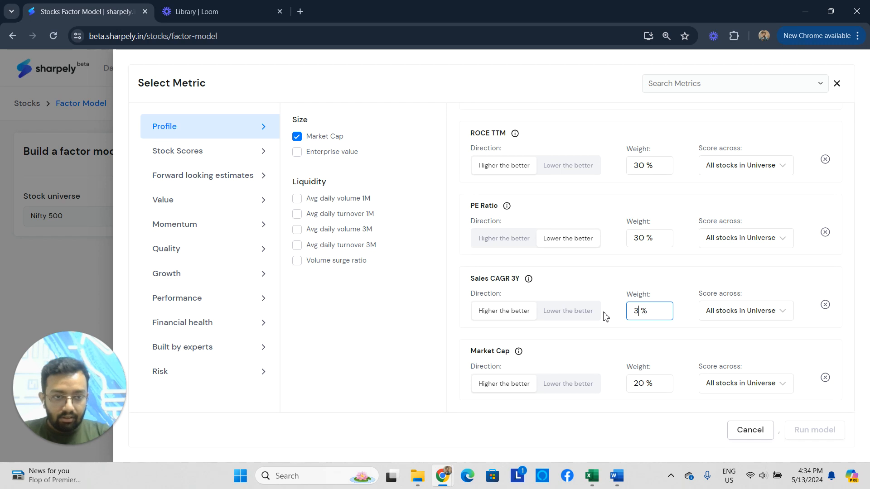
left_click(661, 240)
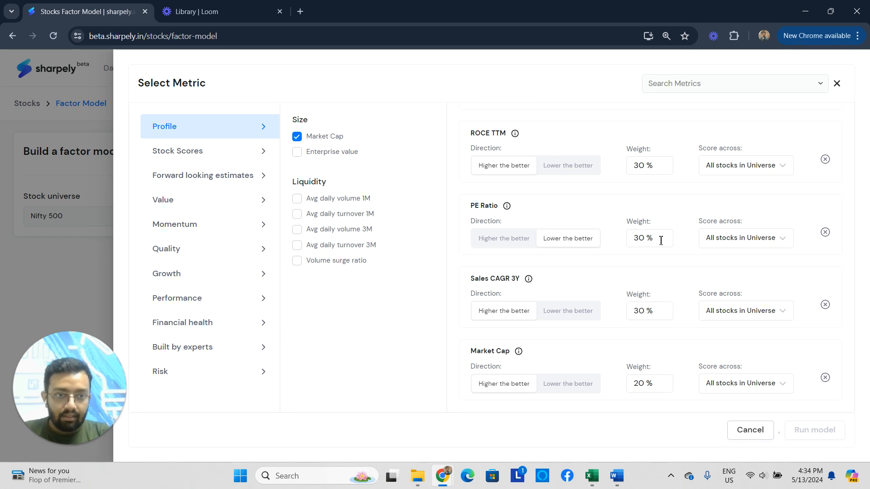
key("BackSpace")
key("BackSpace")
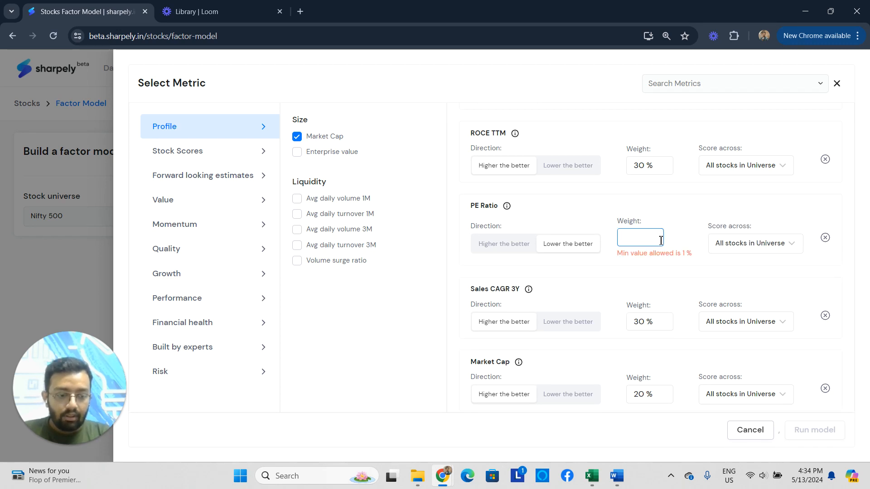
type("5")
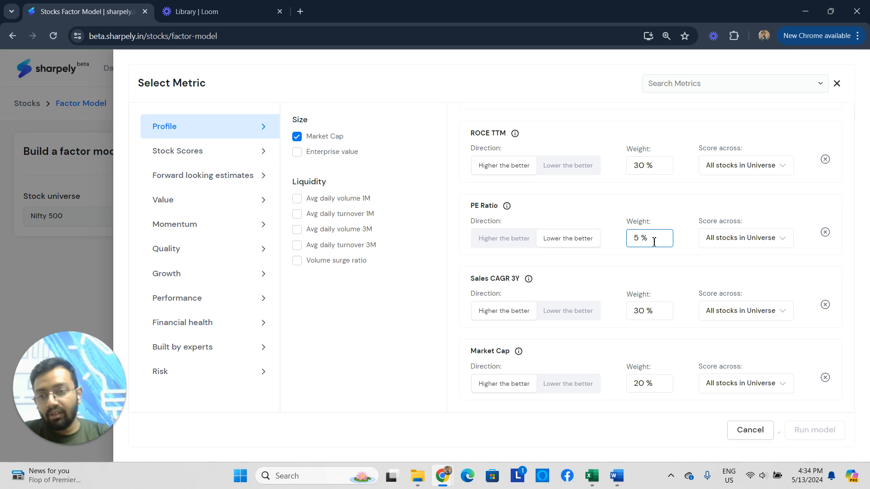
Set the weight of the Market Cap metric to 5 %.
left_click(652, 389)
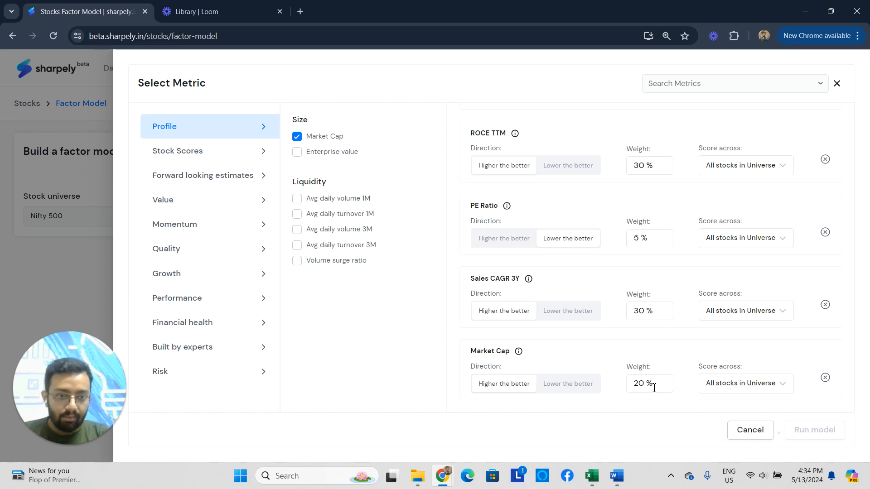
left_click(654, 387)
key("BackSpace")
type("5")
left_click(657, 429)
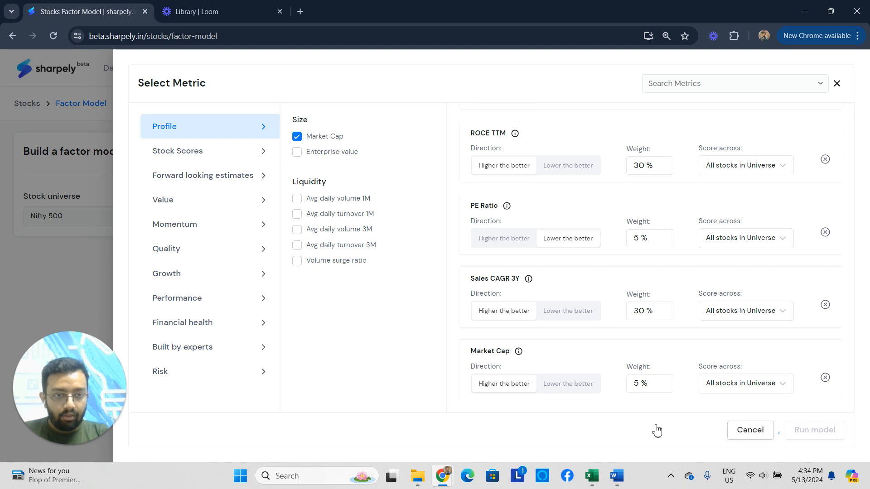
Review the weights and scoring settings of all five metrics, including the score-across choices for ROCE TTM.
scroll(650, 396, "up", 2)
scroll(654, 252, "down", 2)
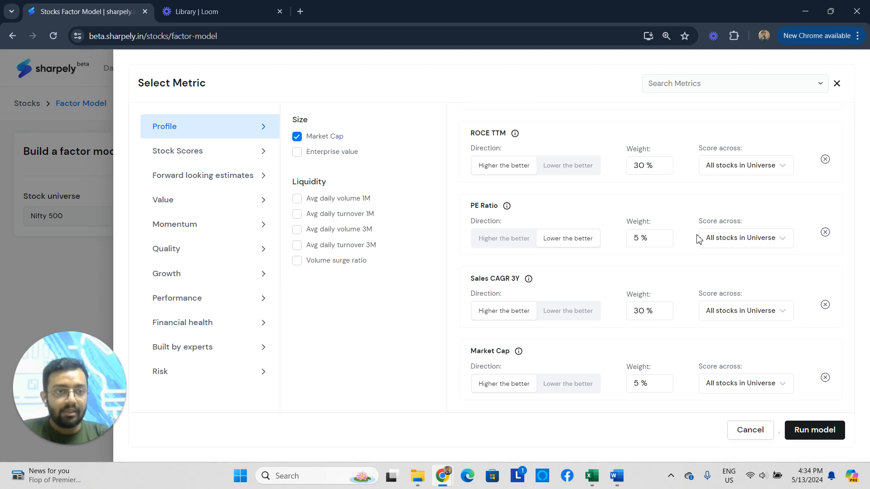
scroll(716, 213, "up", 2)
scroll(639, 270, "down", 2)
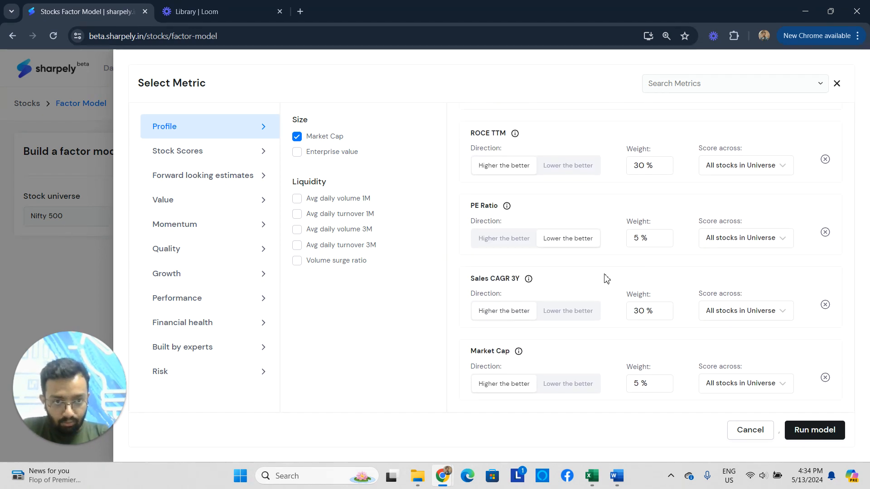
scroll(704, 225, "up", 2)
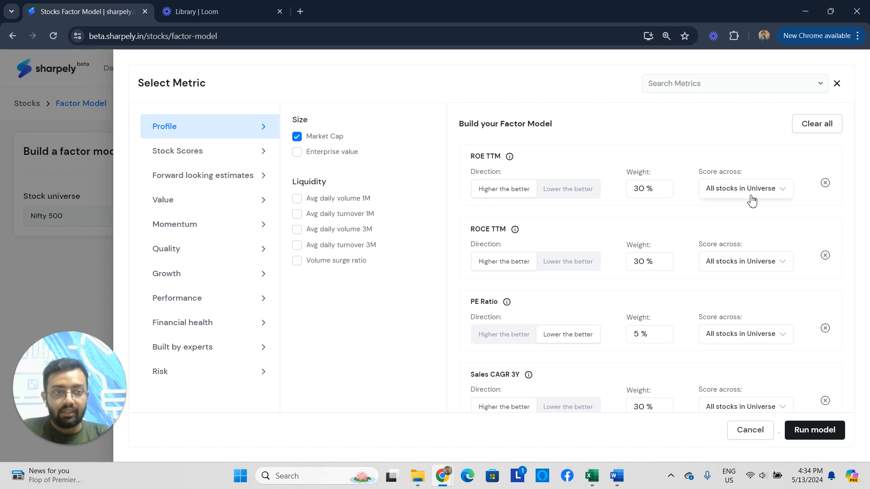
scroll(750, 199, "down", 2)
scroll(749, 167, "up", 1)
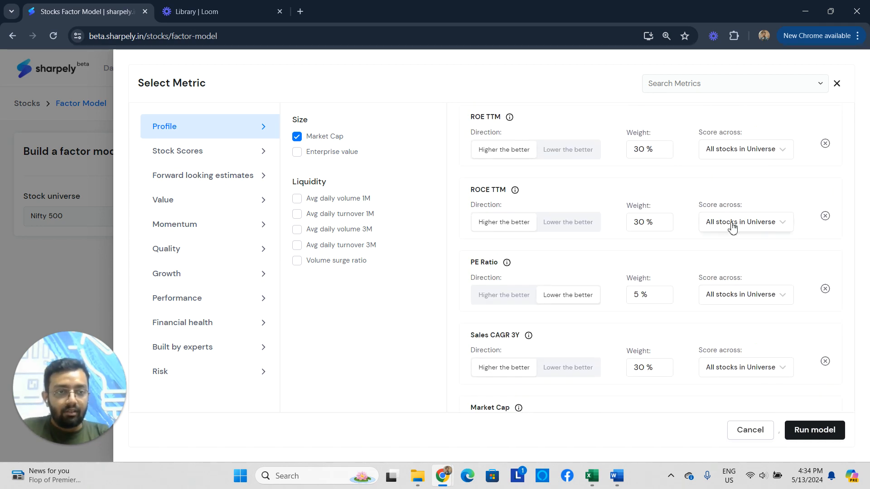
left_click(731, 223)
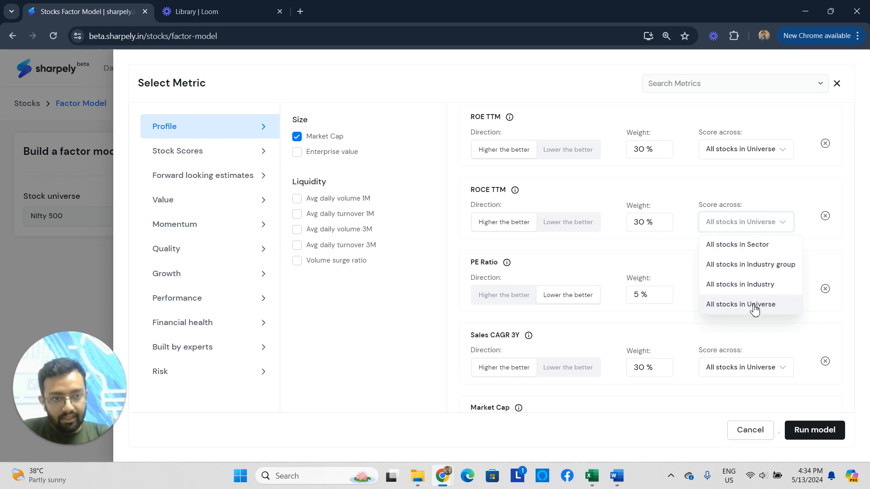
left_click(743, 186)
scroll(737, 286, "down", 1)
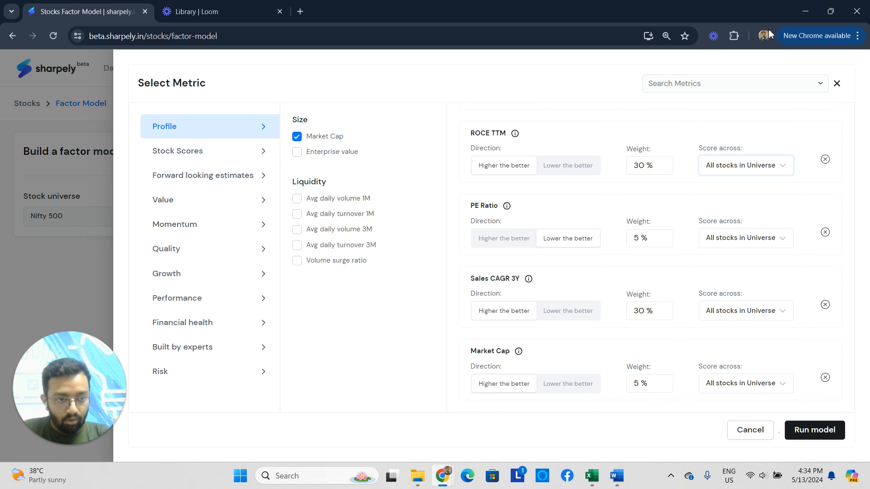
Run the factor model and review the aggregated and per-metric scores of the selected stocks.
left_click(815, 430)
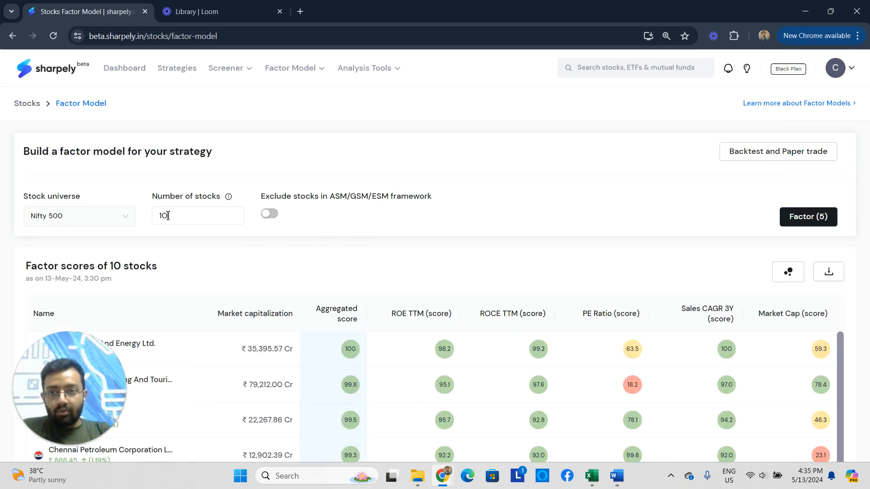
scroll(204, 254, "down", 5)
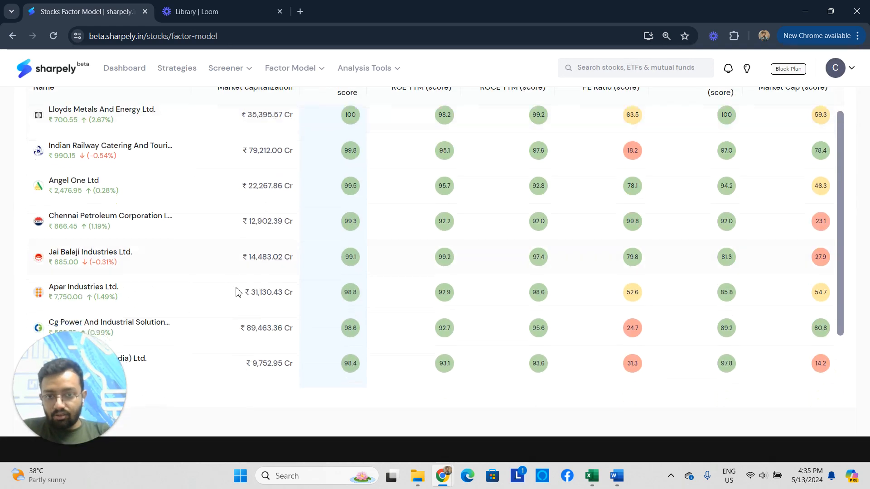
scroll(217, 257, "up", 2)
scroll(284, 237, "down", 6)
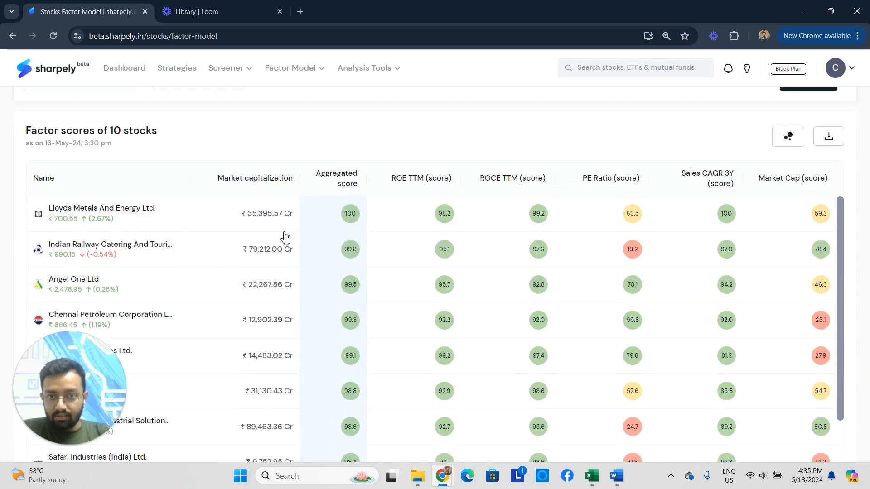
scroll(300, 264, "up", 5)
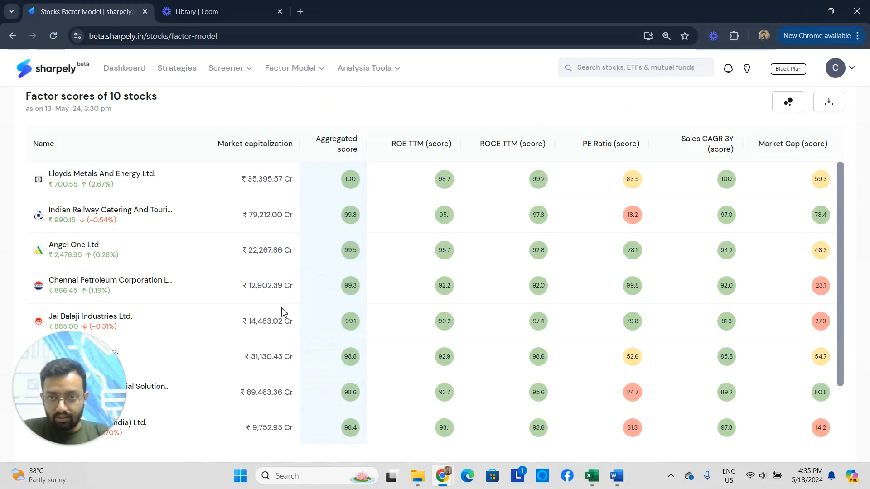
scroll(413, 266, "up", 1)
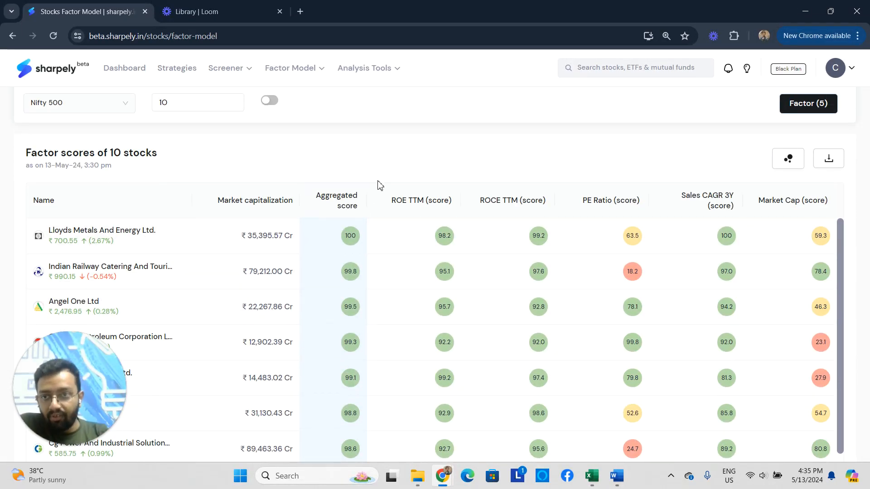
scroll(380, 185, "up", 1)
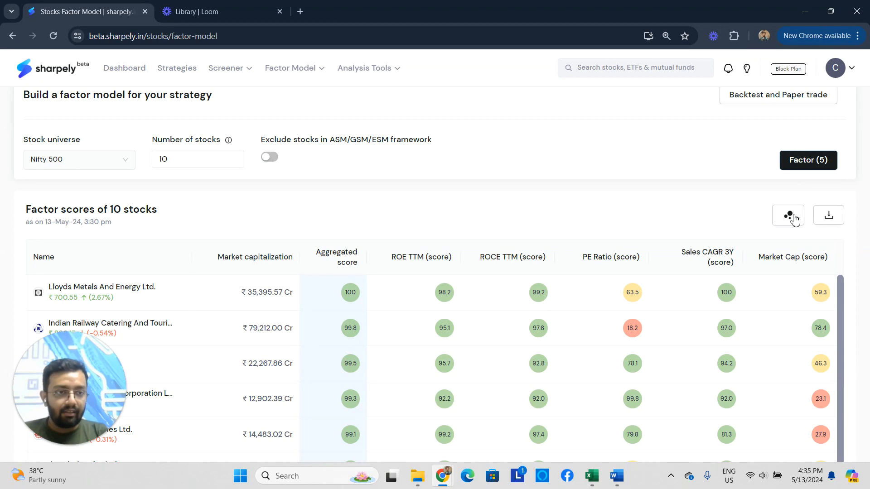
Check which file formats are available for downloading the factor scores.
left_click(825, 220)
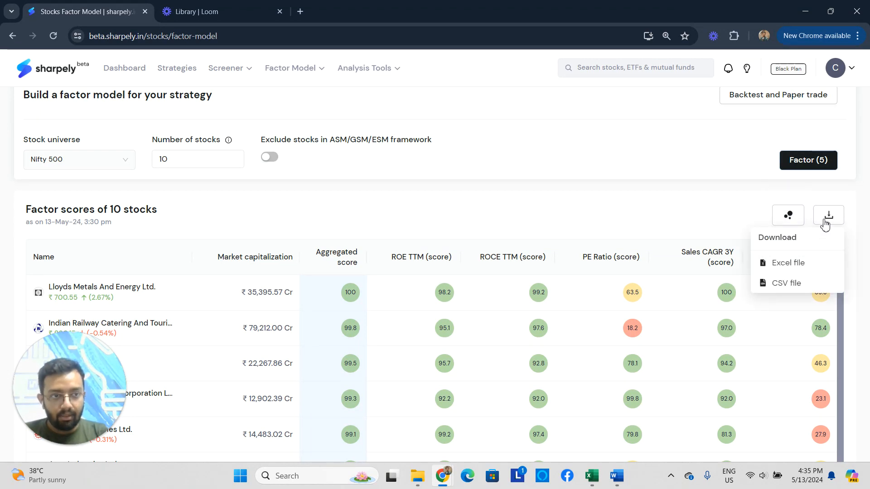
scroll(453, 248, "up", 1)
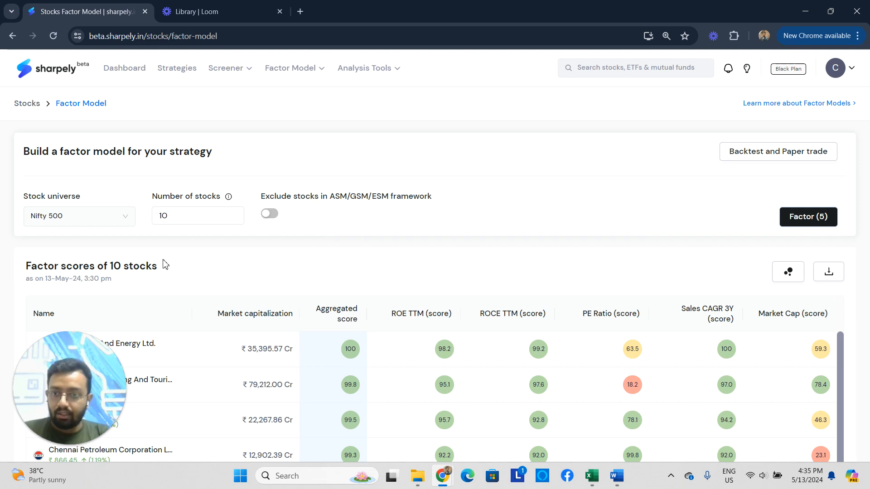
scroll(106, 258, "down", 1)
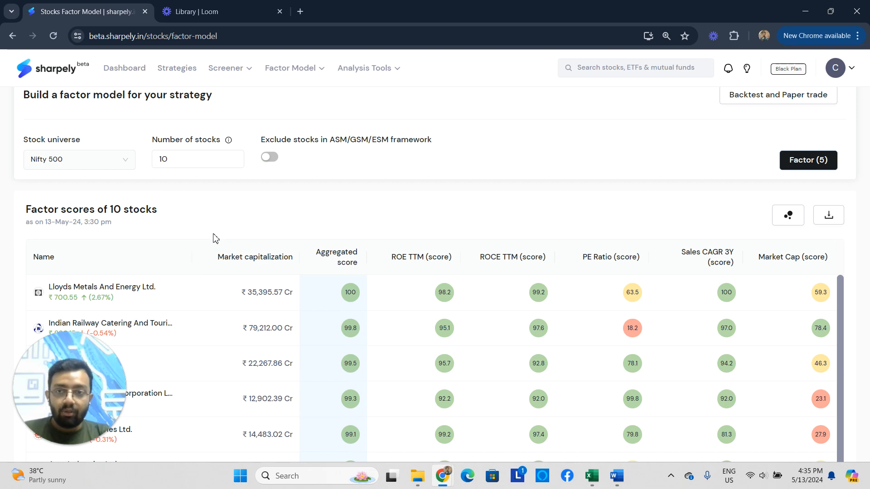
scroll(223, 229, "up", 1)
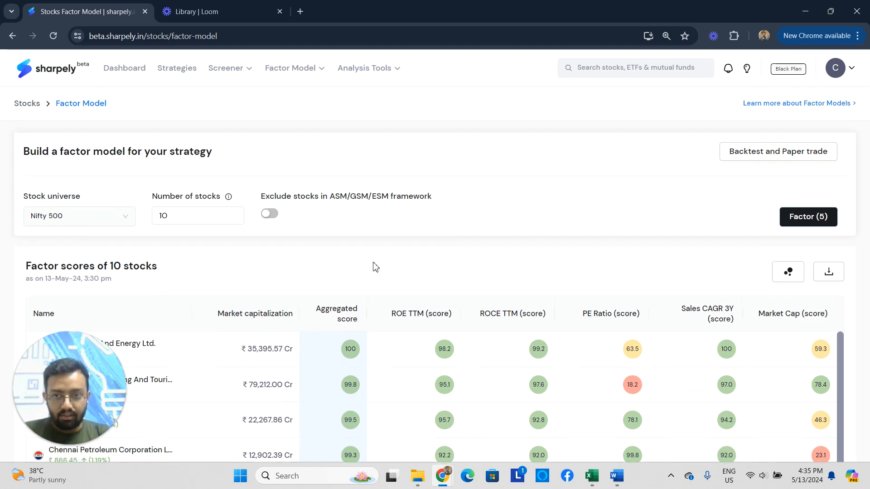
Open the factor model's backtest and examine its performance against the benchmark, trade summary and performance metrics.
left_click(777, 154)
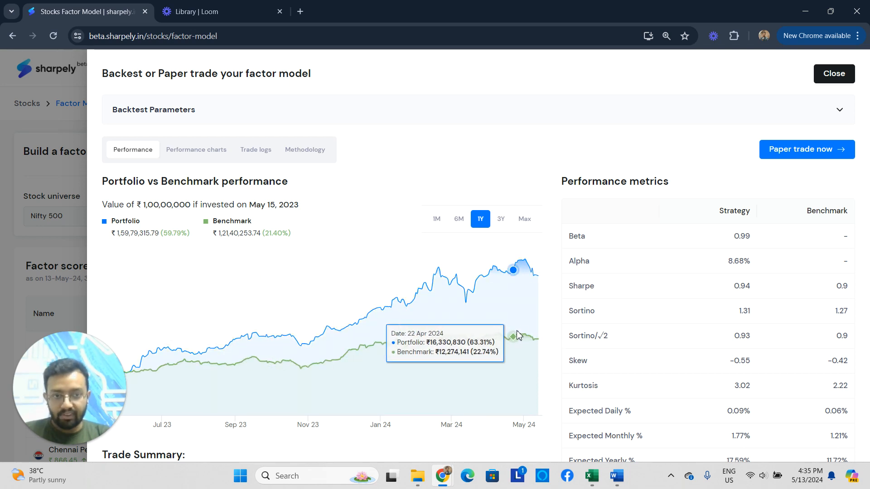
scroll(517, 337, "down", 4)
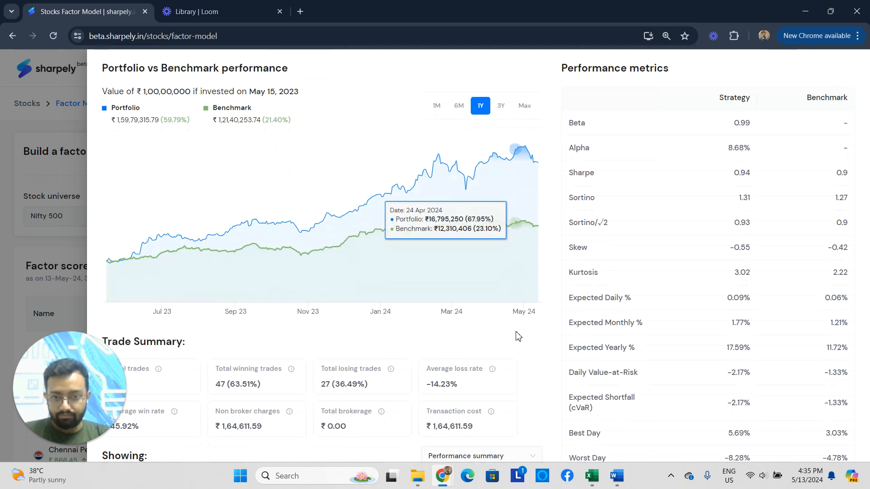
scroll(342, 334, "down", 1)
scroll(167, 254, "up", 5)
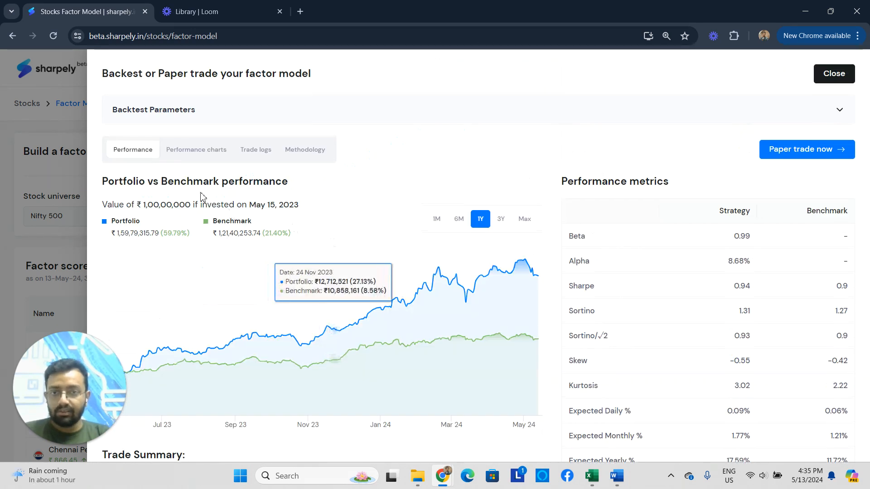
scroll(292, 253, "down", 5)
scroll(155, 252, "down", 1)
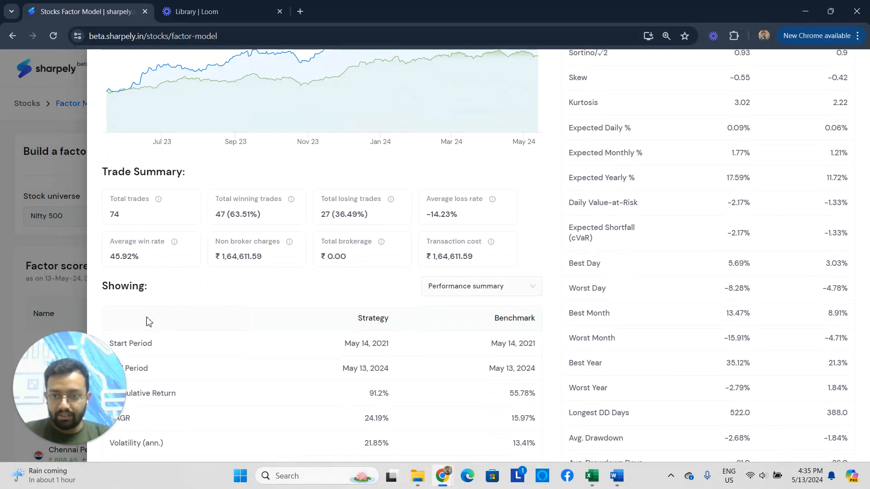
scroll(618, 283, "up", 4)
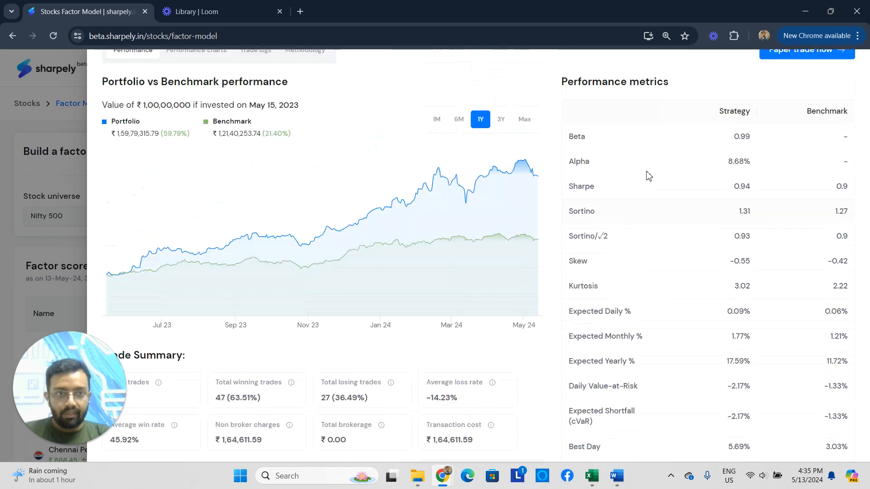
scroll(656, 254, "down", 5)
scroll(553, 246, "up", 5)
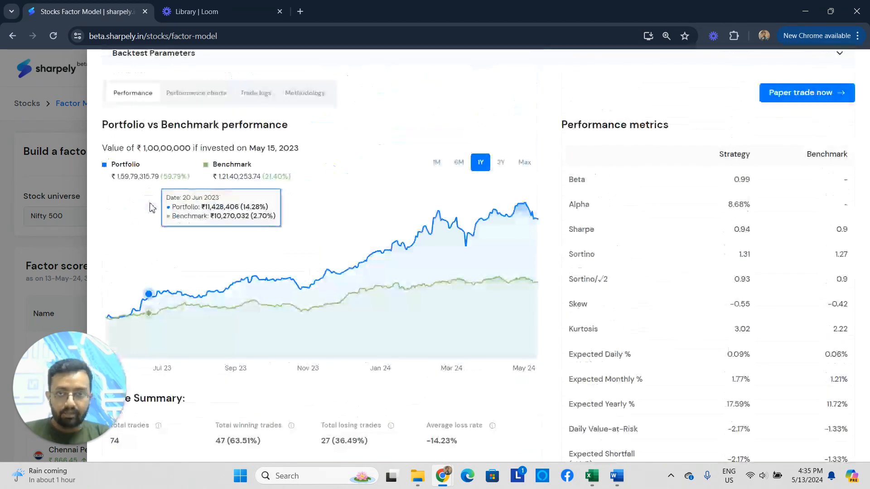
Look through the backtest's performance charts, trade logs and methodology, and return to the performance overview.
left_click(227, 97)
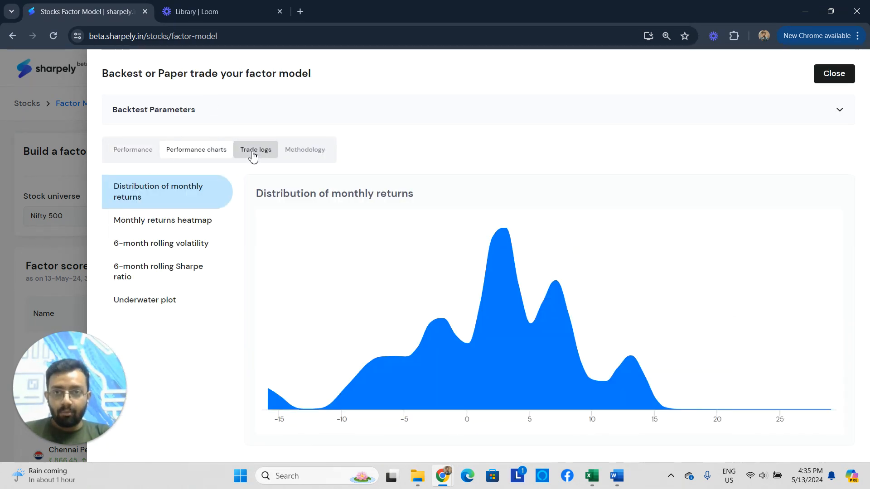
left_click(254, 152)
scroll(340, 240, "down", 10)
scroll(213, 202, "up", 5)
scroll(213, 201, "up", 5)
left_click(305, 149)
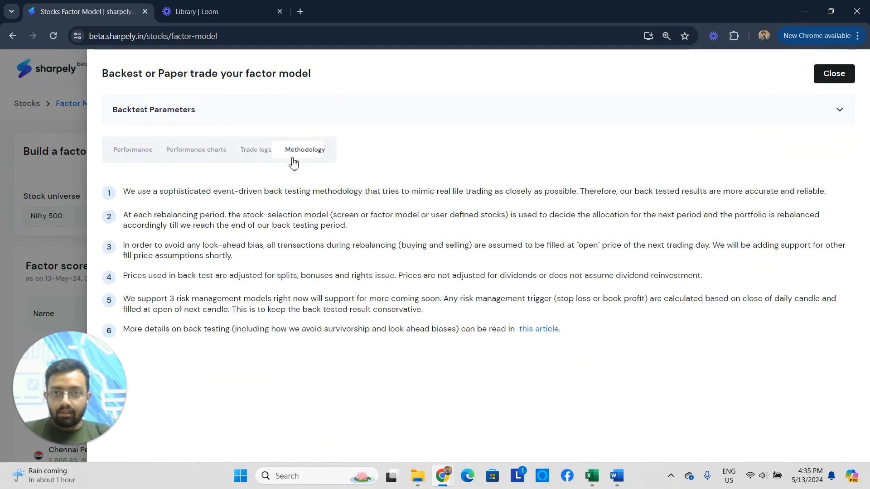
left_click(136, 150)
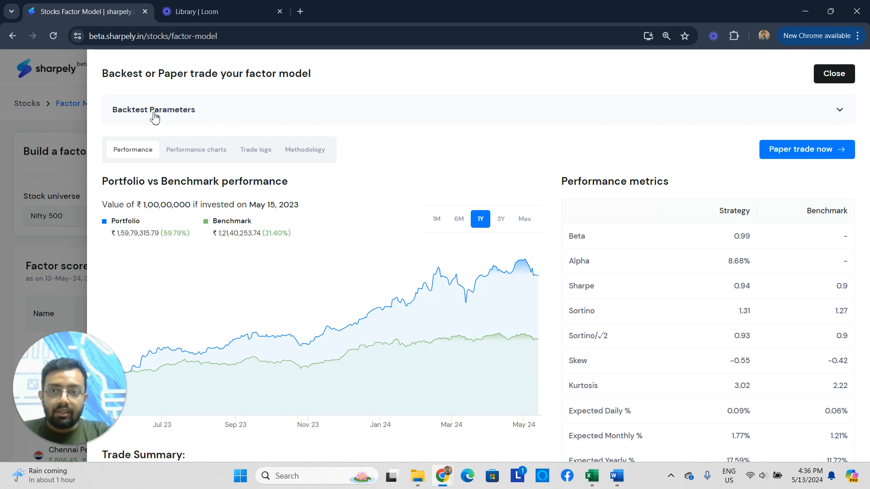
Open the backtest parameters and look over the rebalance schedule, position sizing, risk management and transaction cost settings.
left_click(278, 121)
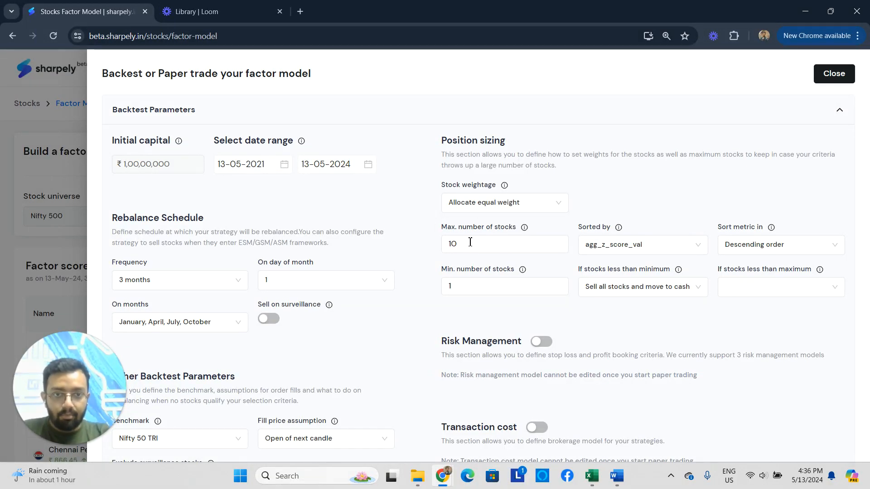
scroll(502, 283, "down", 1)
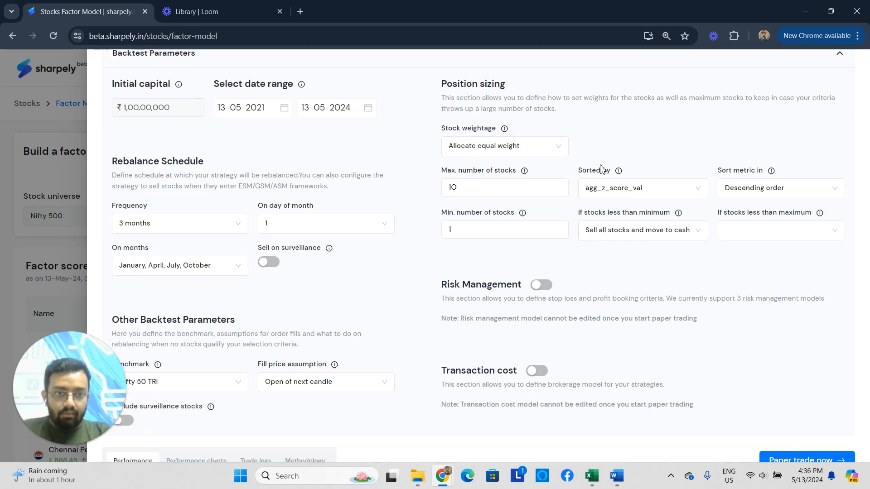
scroll(507, 312, "up", 1)
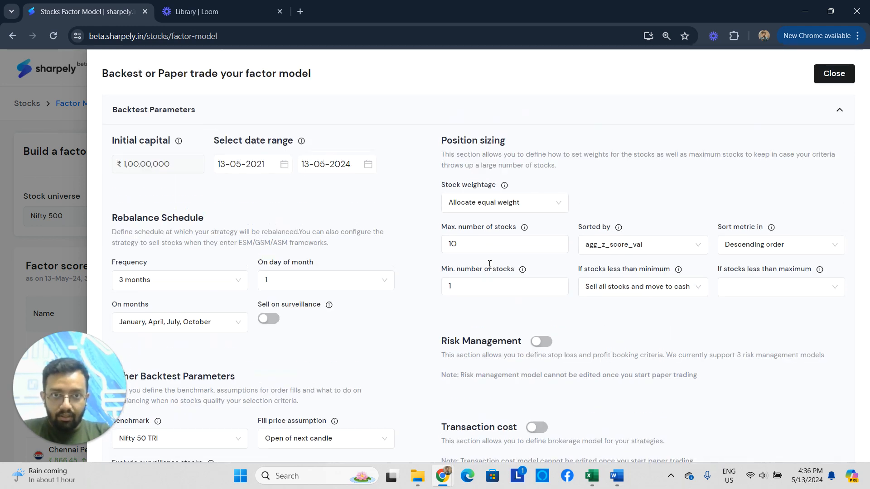
Try weighting the stocks by metric, and return the stock weightage to equal allocation.
left_click(511, 204)
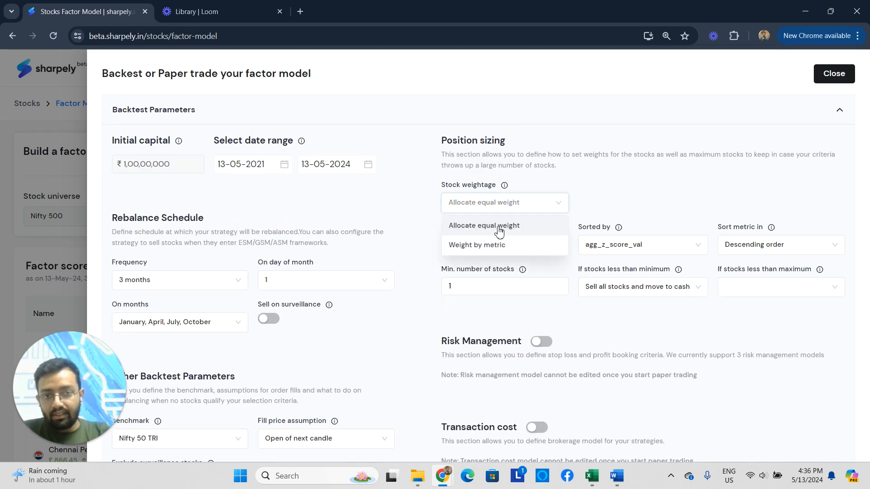
left_click(504, 251)
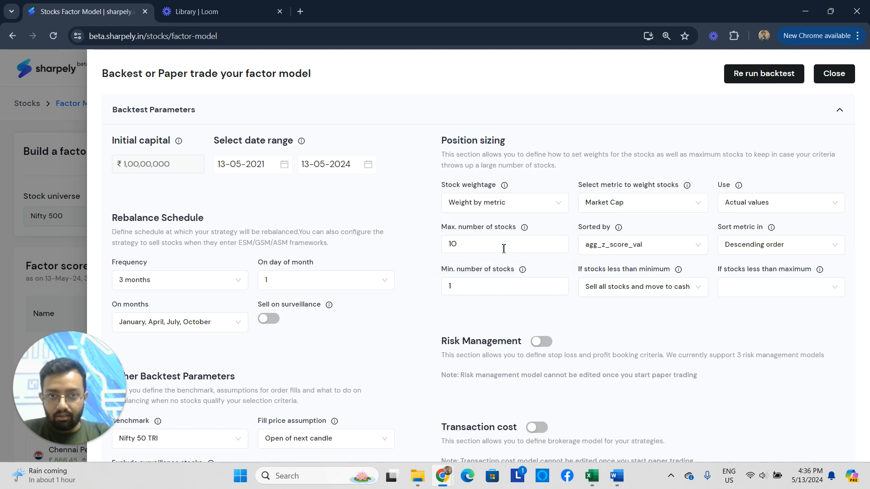
left_click(536, 207)
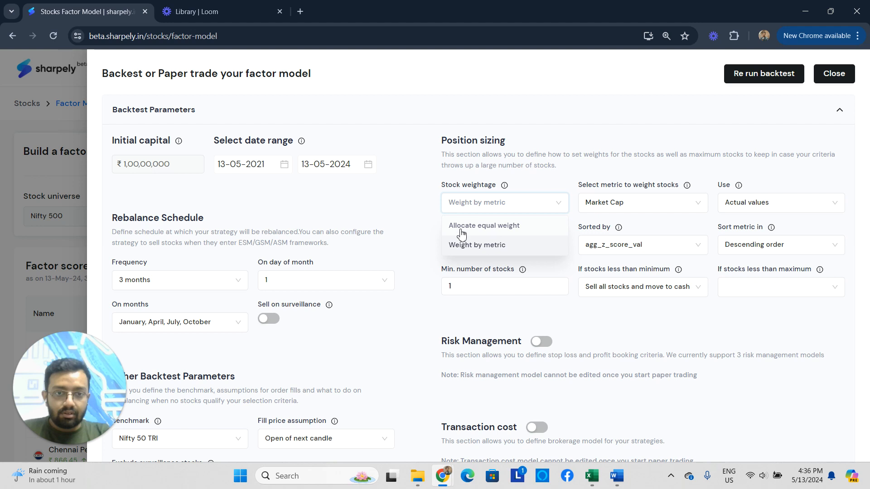
left_click(485, 230)
Set the rebalance frequency to 6 months, with rebalancing in April and October.
left_click(170, 286)
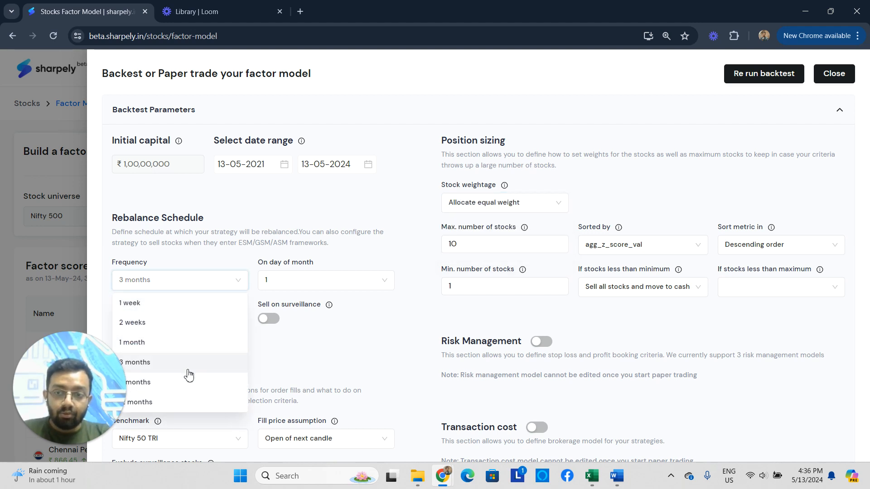
left_click(189, 389)
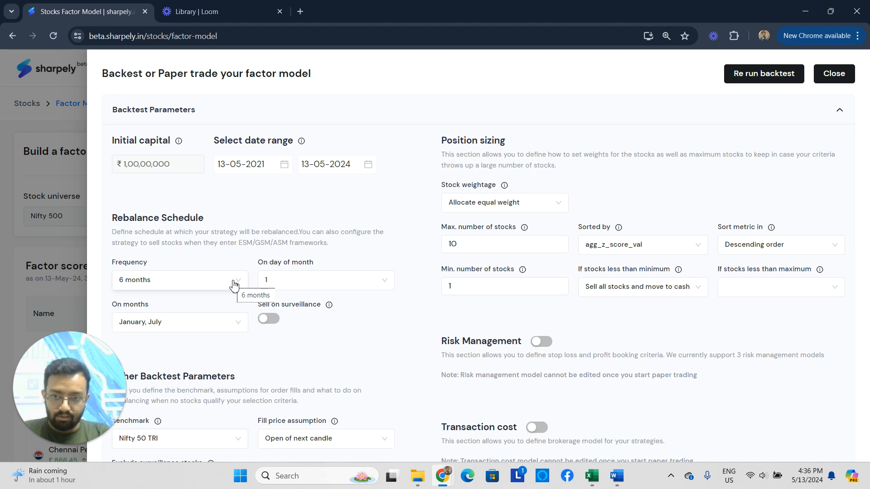
left_click(236, 324)
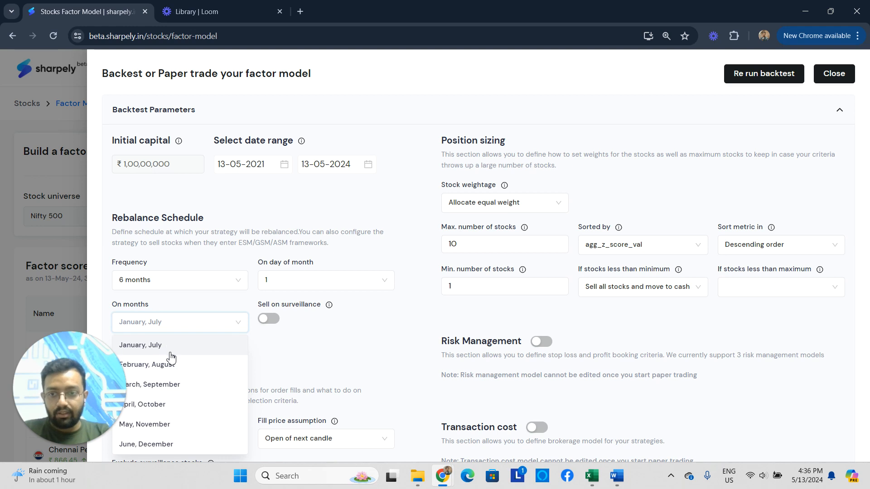
left_click(184, 406)
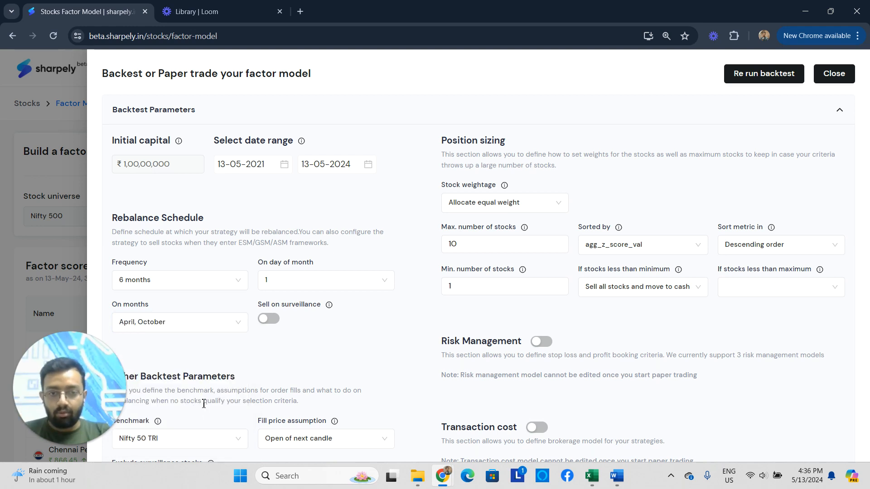
Enable risk management with the Trailing Stop Loss model and a trailing stop percentage of 10%.
scroll(537, 341, "down", 2)
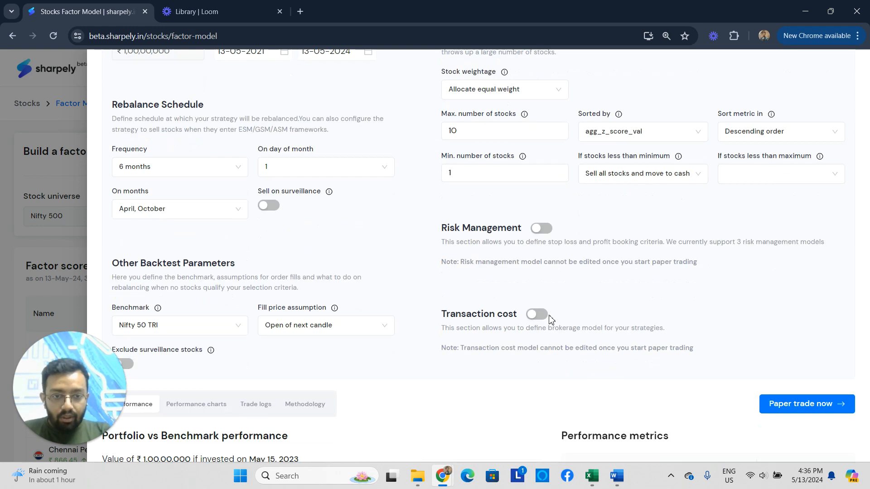
left_click(540, 228)
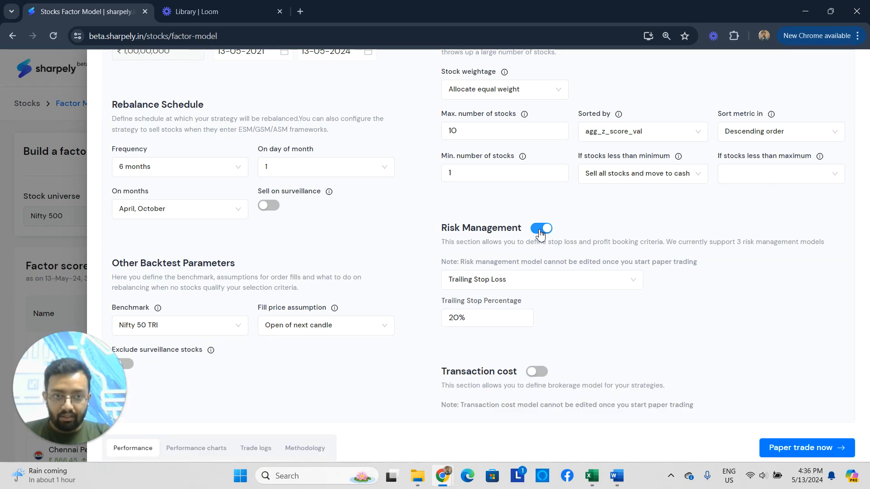
left_click(510, 285)
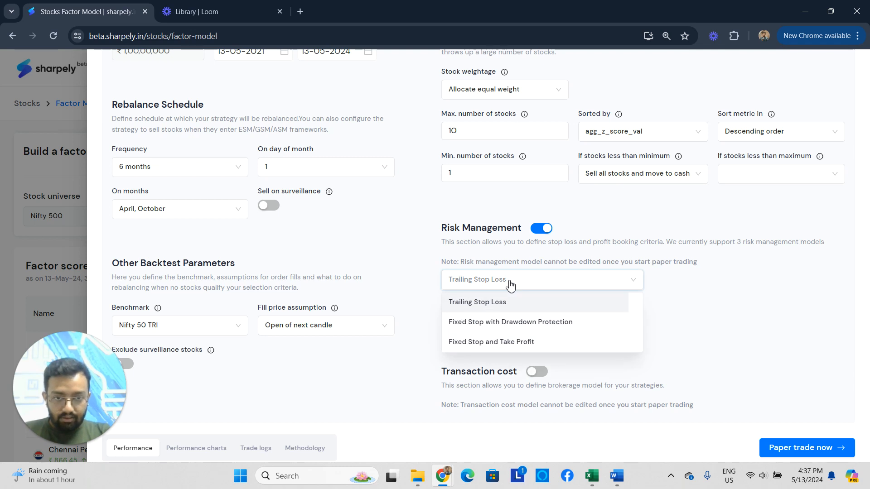
left_click(482, 307)
left_click_drag(482, 321, 428, 324)
type("10")
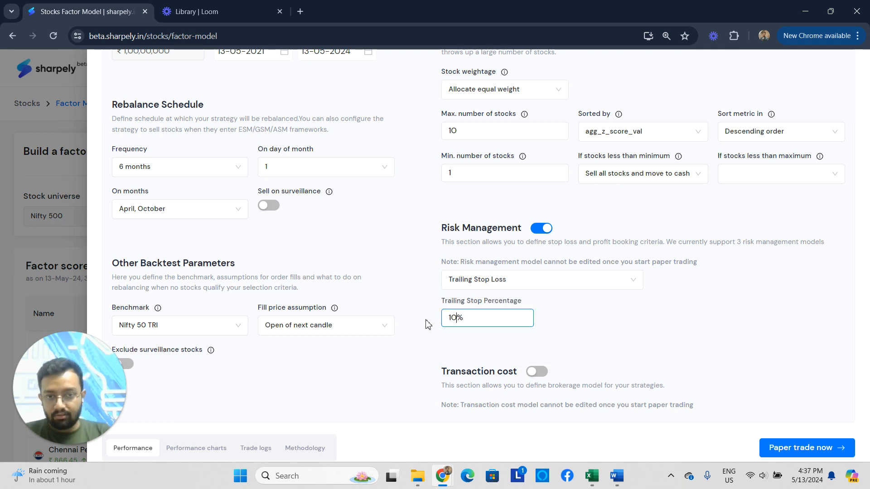
left_click(321, 261)
Change the backtest's benchmark to Nifty 500 TRI.
scroll(178, 299, "down", 2)
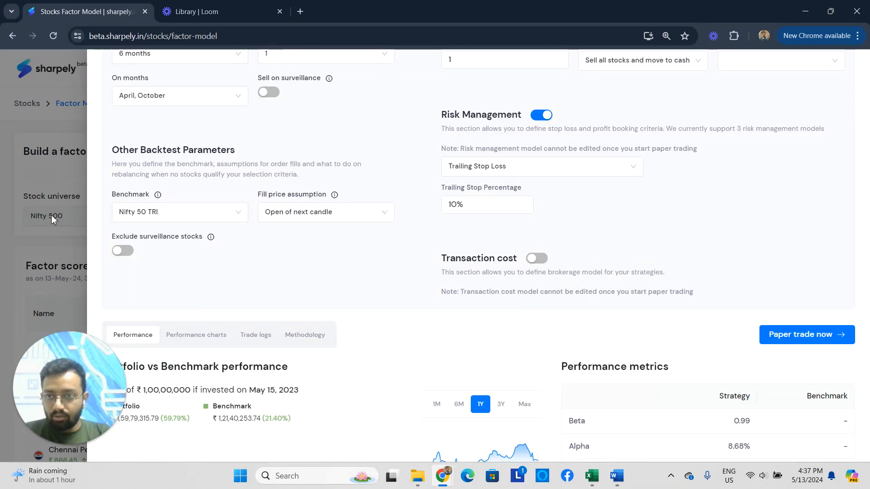
left_click(166, 219)
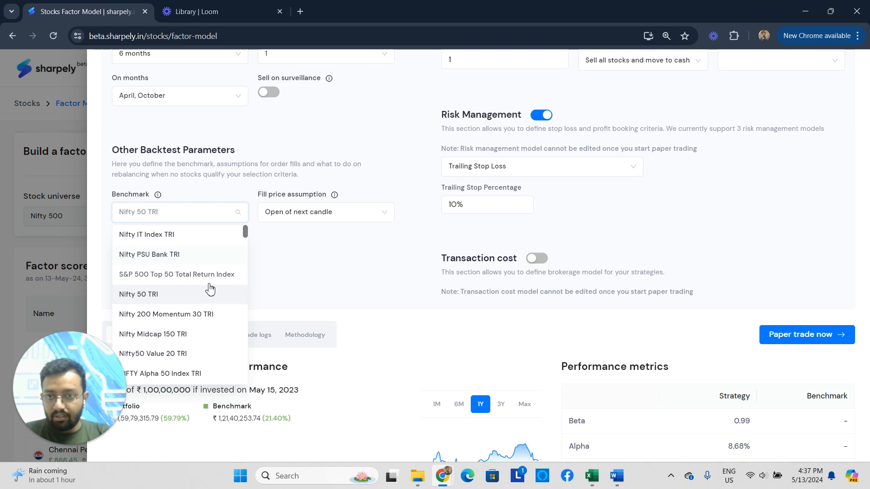
scroll(210, 290, "down", 3)
scroll(209, 296, "down", 6)
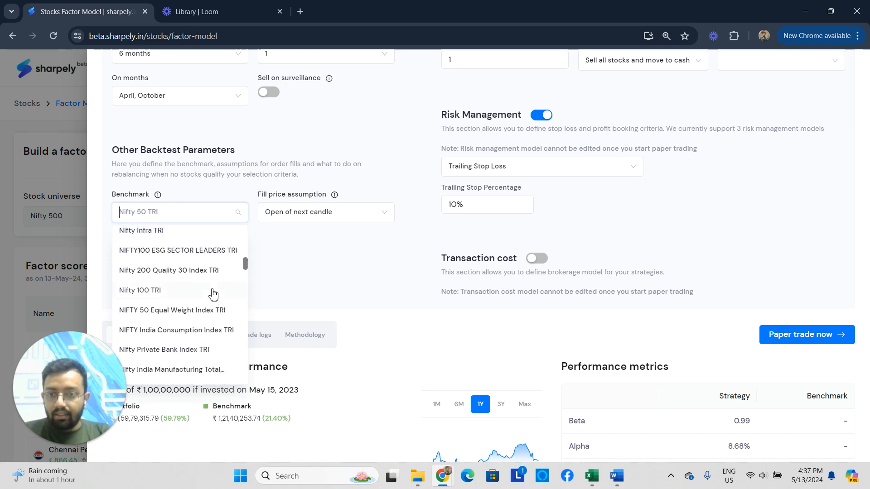
scroll(212, 298, "down", 5)
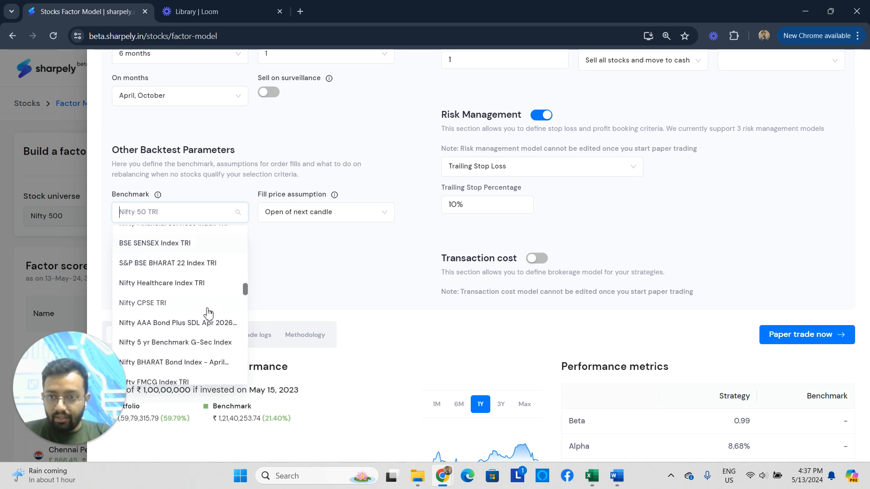
scroll(208, 313, "down", 3)
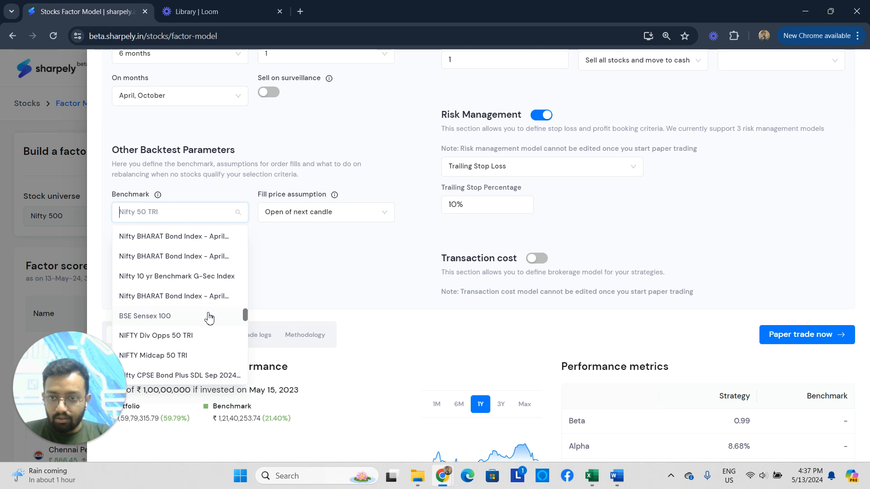
scroll(209, 317, "down", 6)
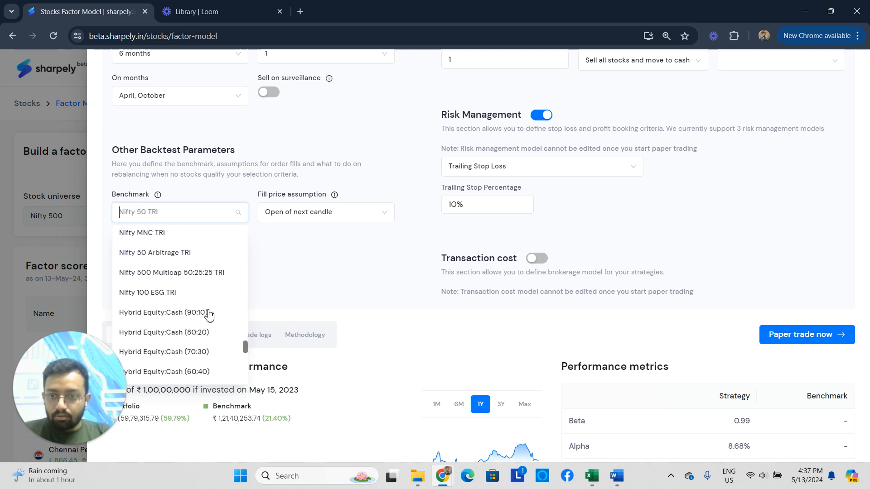
scroll(209, 312, "down", 1)
scroll(219, 303, "up", 2)
scroll(219, 303, "up", 1)
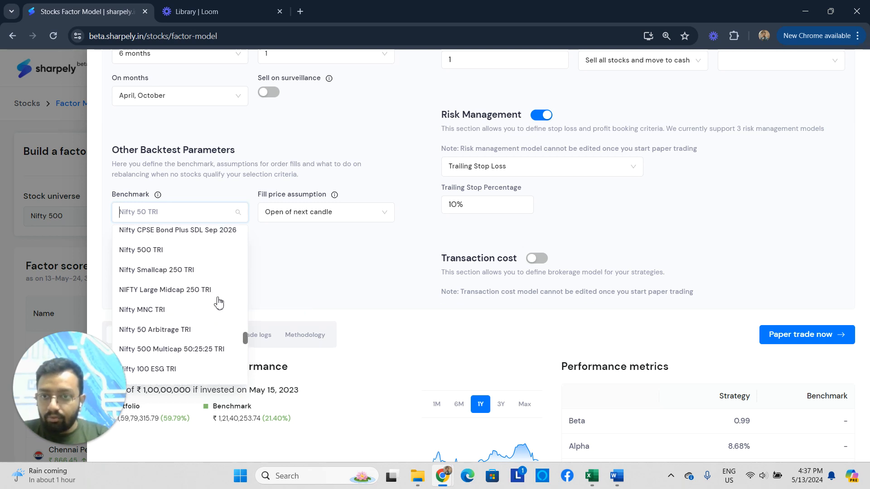
left_click(160, 255)
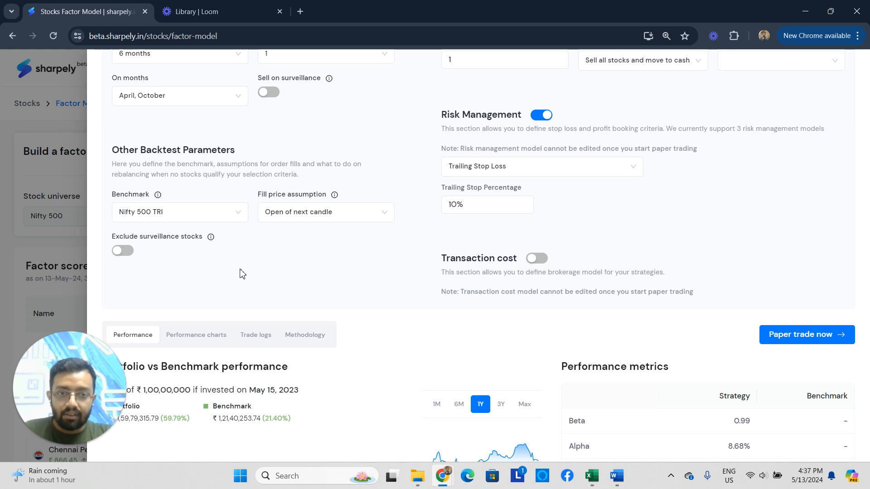
Enable transaction cost with the Zerodha brokerage model, check the parameters and rerun the backtest.
left_click(537, 258)
scroll(287, 124, "up", 5)
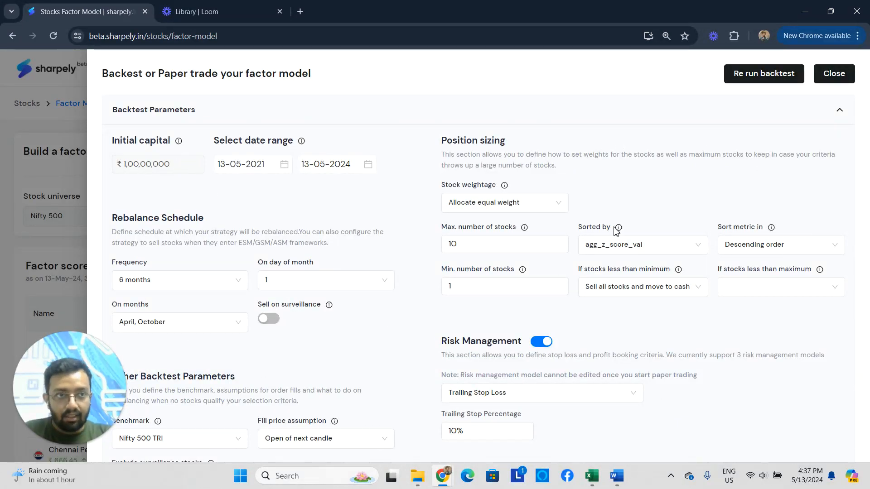
scroll(607, 253, "down", 7)
scroll(585, 226, "up", 4)
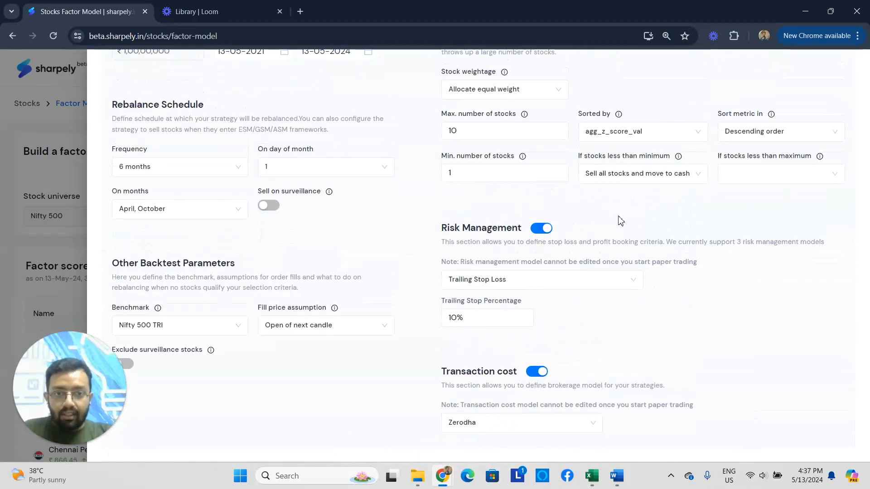
scroll(575, 219, "up", 3)
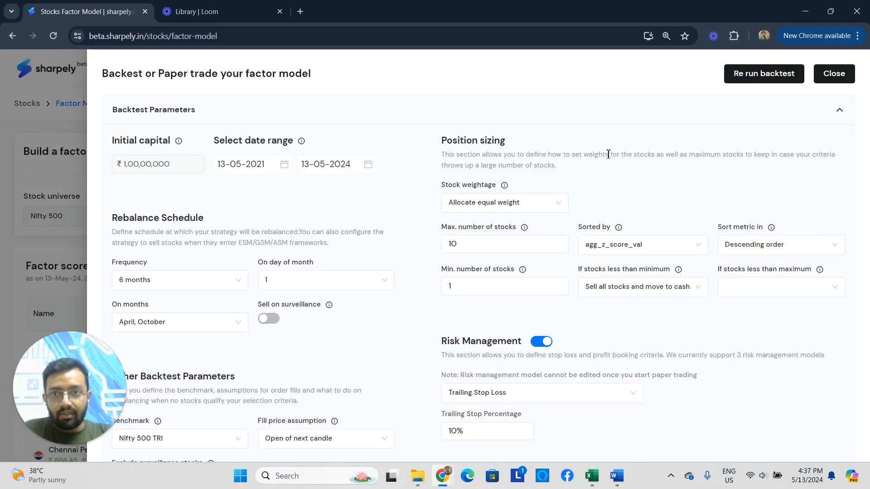
left_click(755, 80)
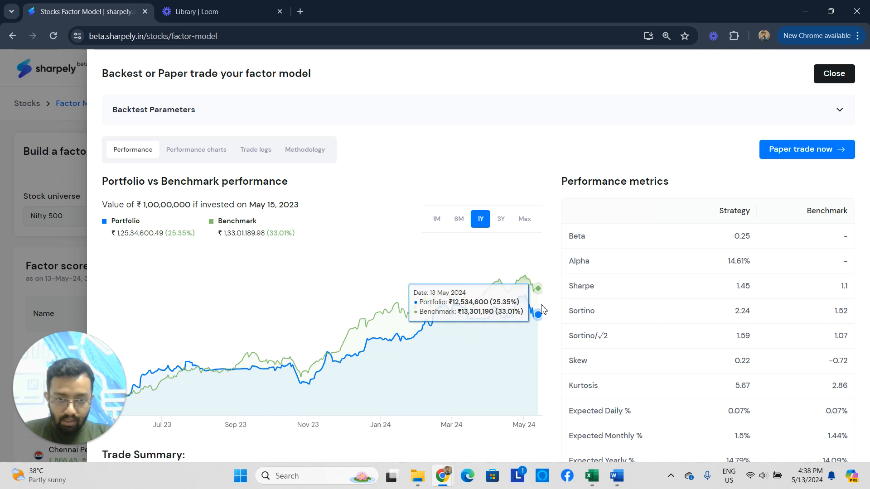
Examine the rerun backtest's portfolio-versus-benchmark chart, trade summary, performance summary and performance metrics.
scroll(442, 342, "down", 1)
scroll(447, 336, "up", 1)
scroll(448, 328, "down", 4)
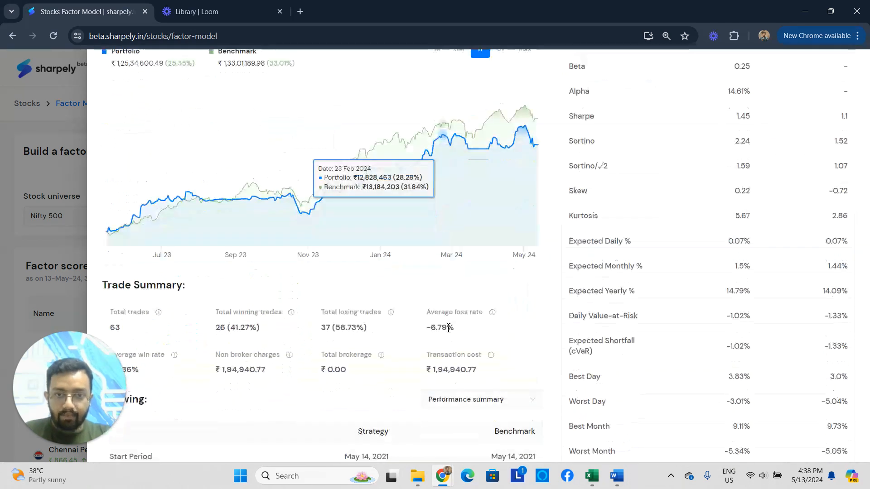
scroll(505, 332, "up", 1)
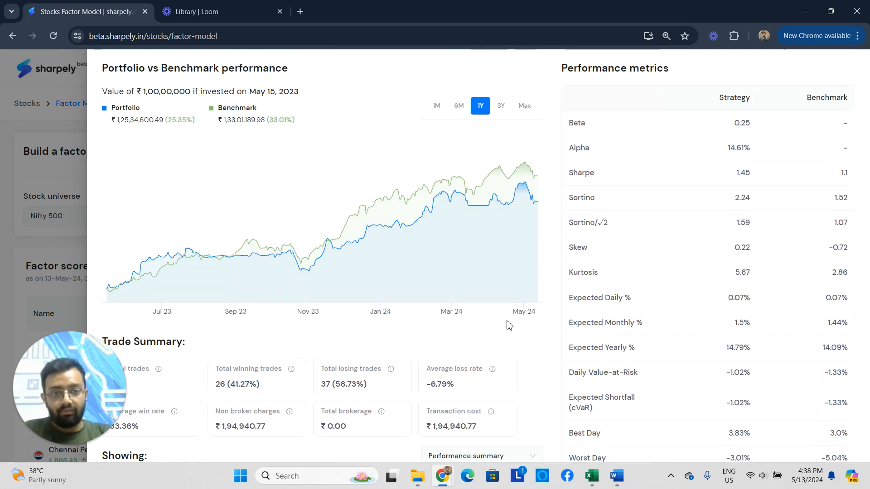
scroll(513, 309, "up", 1)
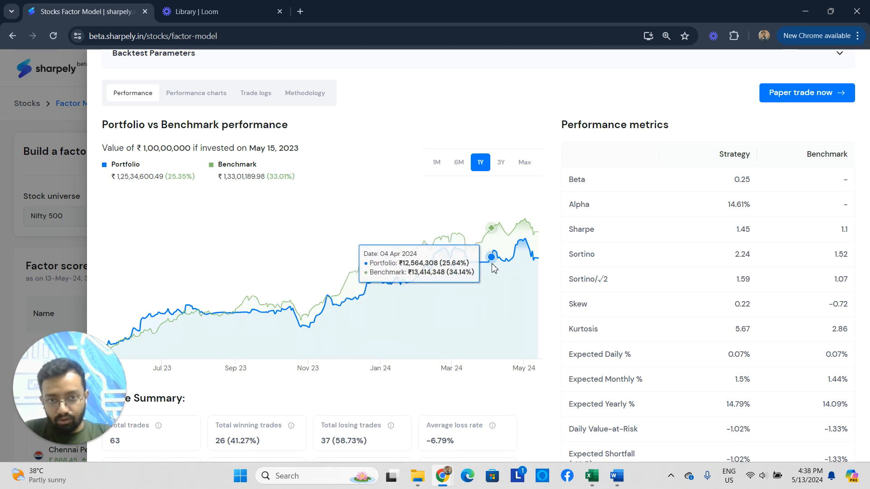
scroll(432, 287, "down", 4)
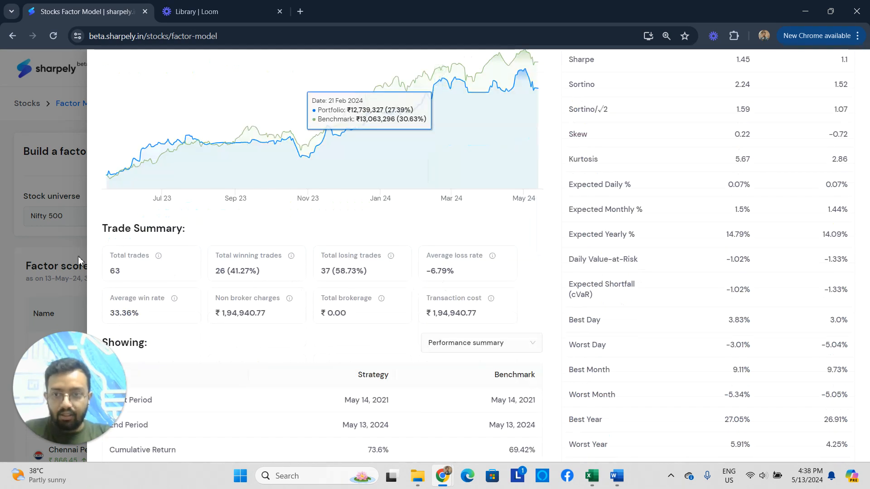
scroll(395, 240, "up", 3)
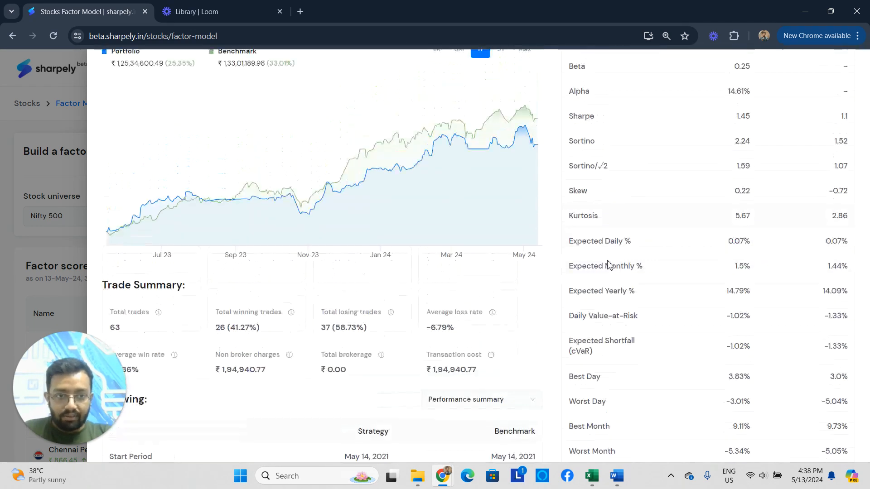
scroll(262, 341, "down", 5)
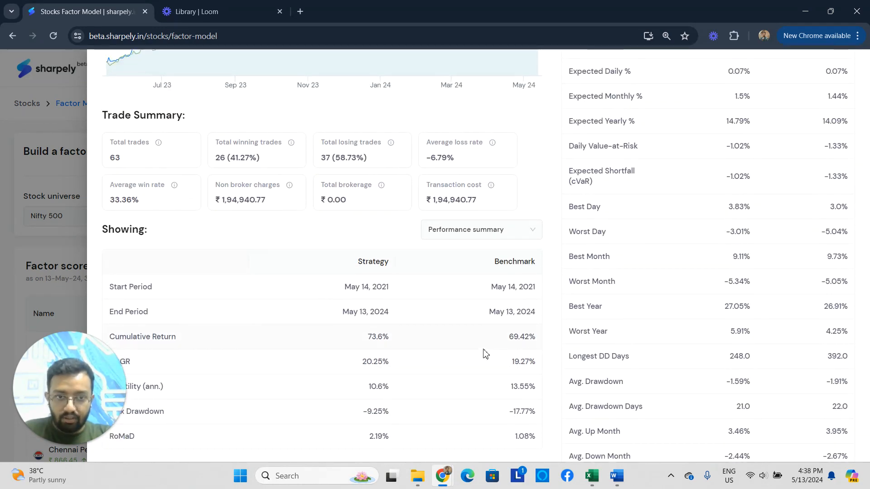
scroll(466, 360, "up", 5)
scroll(521, 317, "up", 2)
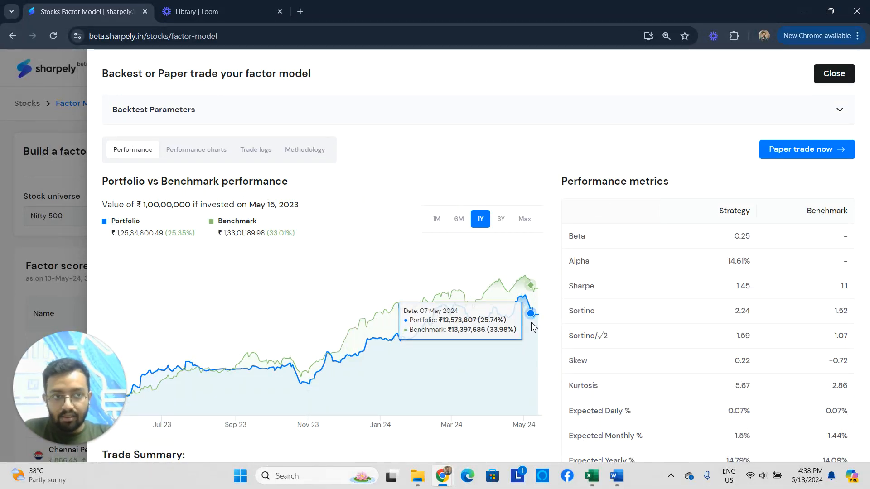
Reopen the backtest parameters and turn off risk management.
left_click(667, 118)
scroll(617, 296, "down", 1)
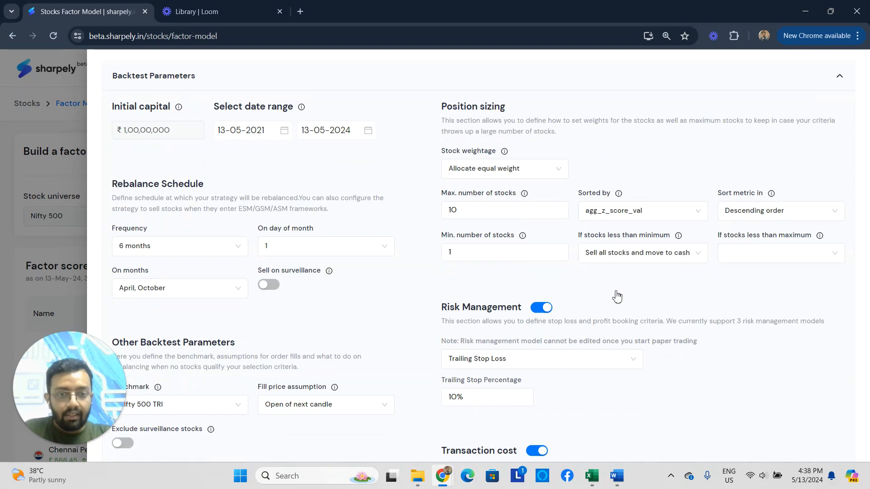
scroll(617, 296, "down", 2)
left_click(542, 228)
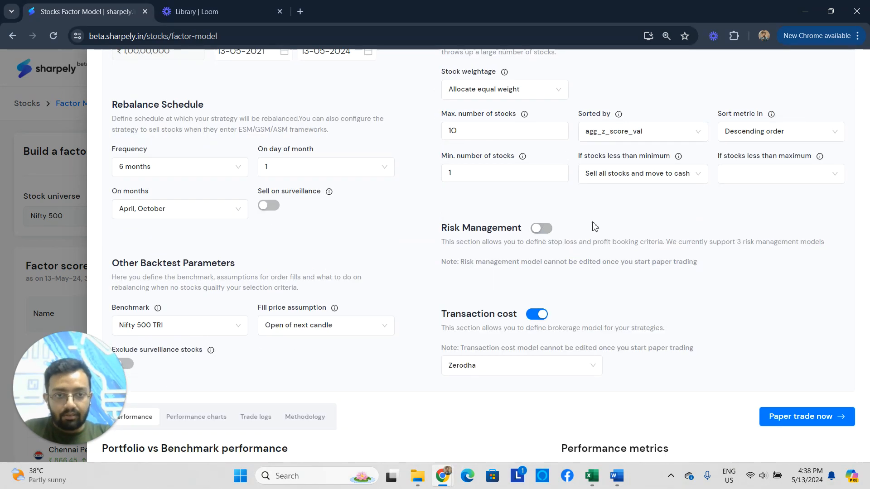
Rerun the backtest and review its portfolio-versus-benchmark chart and trade summary, including the average loss rate.
scroll(595, 226, "up", 3)
left_click(758, 74)
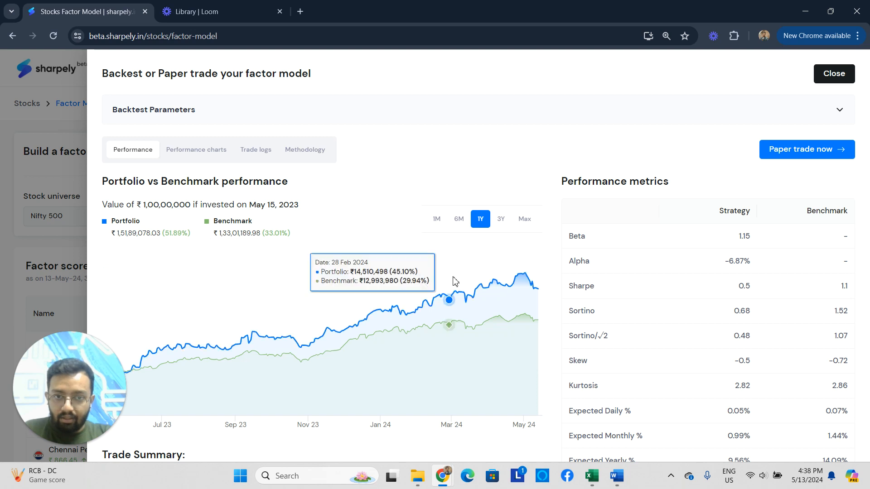
scroll(452, 279, "down", 4)
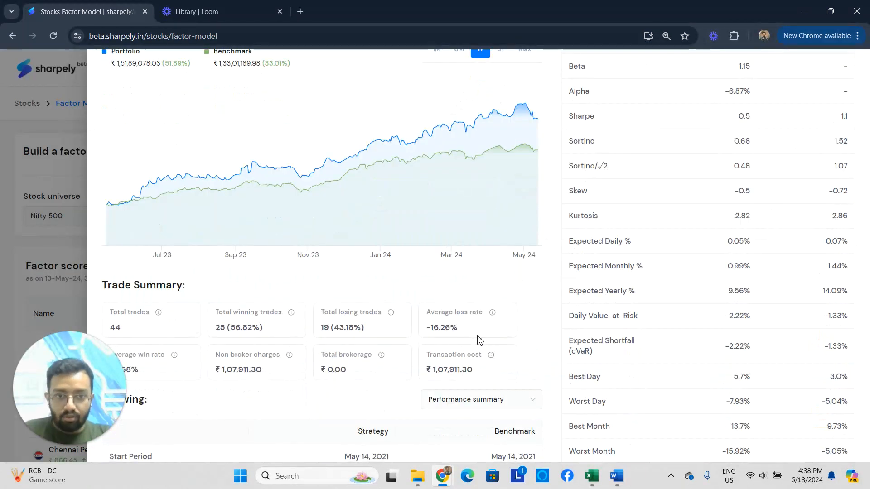
scroll(488, 338, "up", 1)
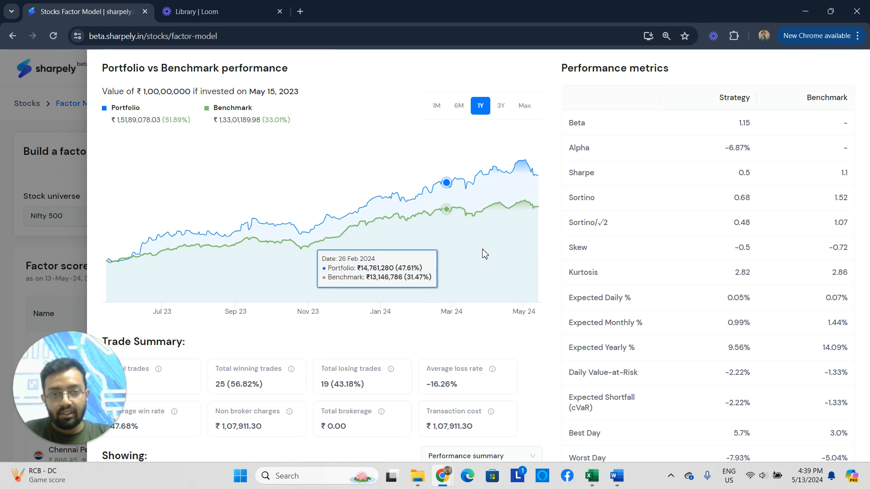
scroll(461, 295, "down", 1)
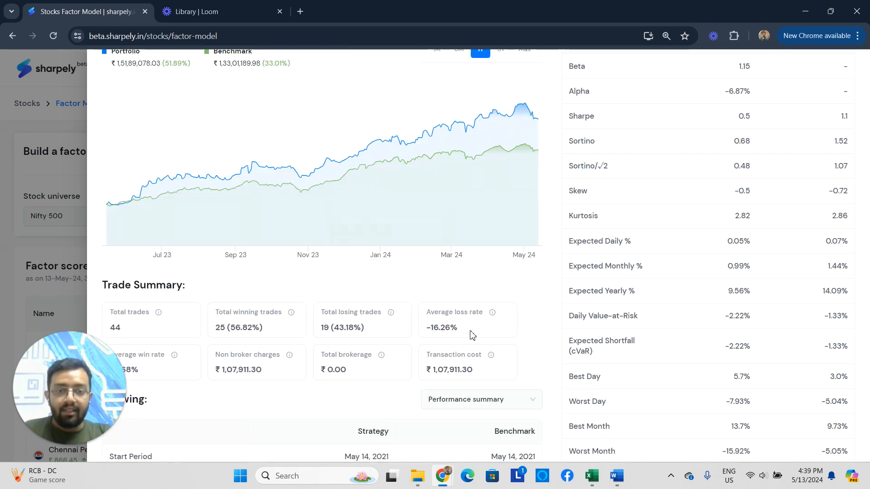
left_click_drag(471, 329, 431, 325)
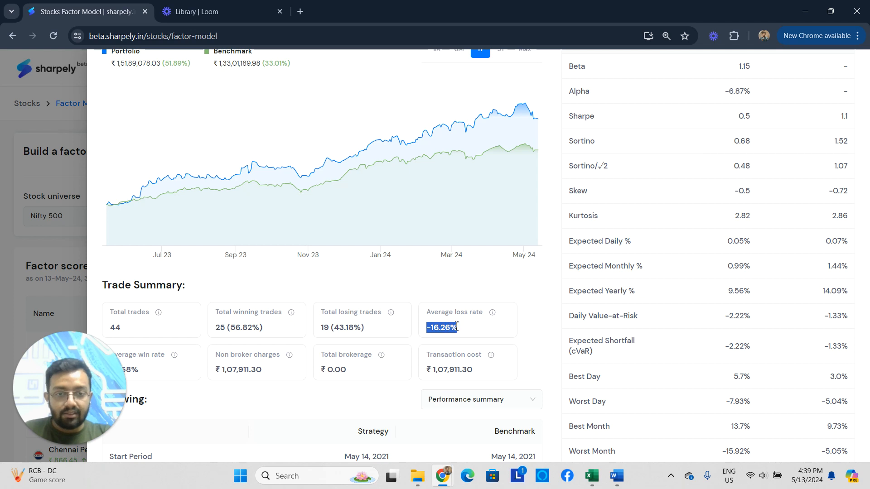
scroll(456, 326, "up", 1)
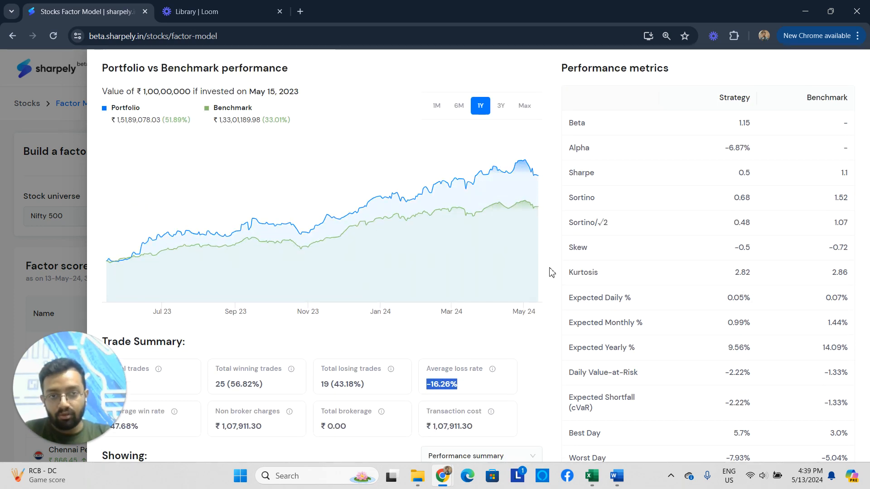
scroll(471, 353, "down", 1)
scroll(385, 263, "up", 3)
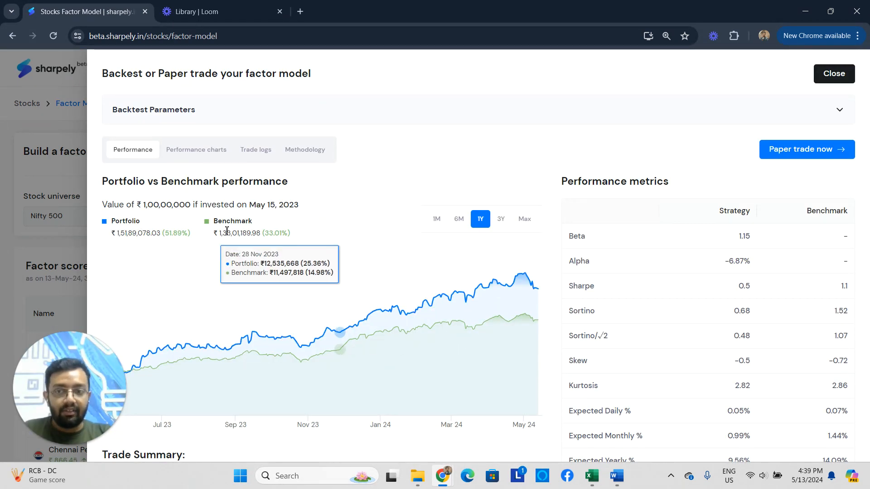
Close the backtest and review the factor model's selected metrics, their directions and weights, and the factor scores.
left_click(834, 73)
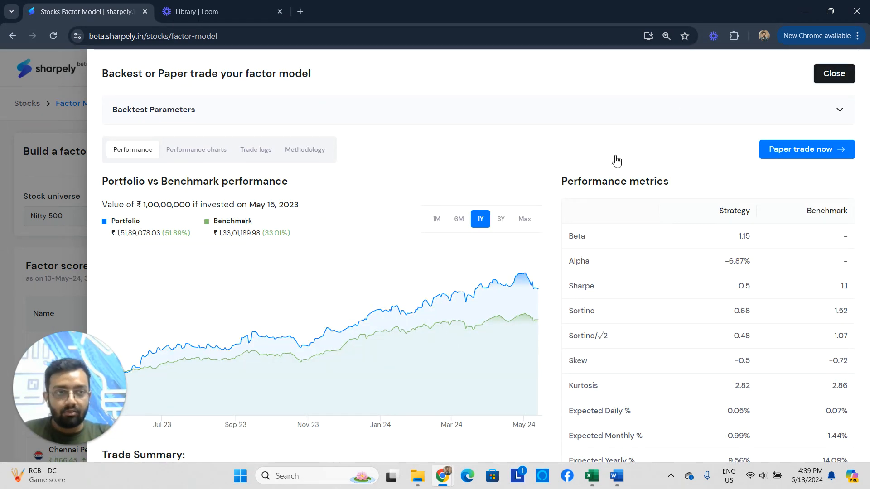
scroll(333, 247, "down", 2)
scroll(317, 242, "up", 3)
scroll(748, 226, "down", 2)
scroll(789, 166, "up", 2)
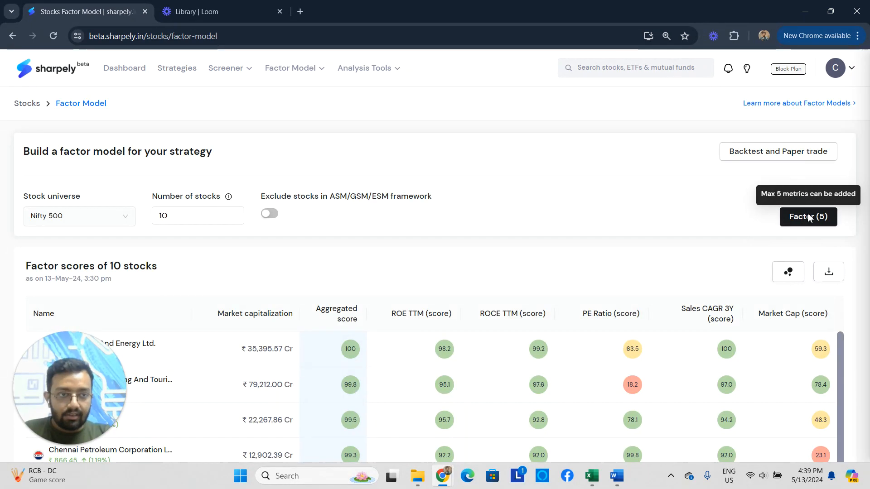
left_click(799, 217)
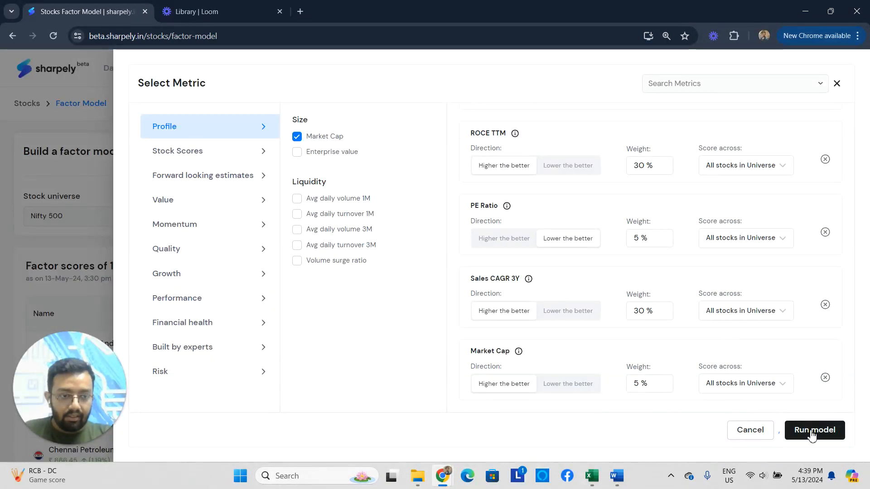
left_click(752, 428)
scroll(574, 262, "down", 4)
scroll(477, 284, "up", 1)
scroll(175, 290, "up", 3)
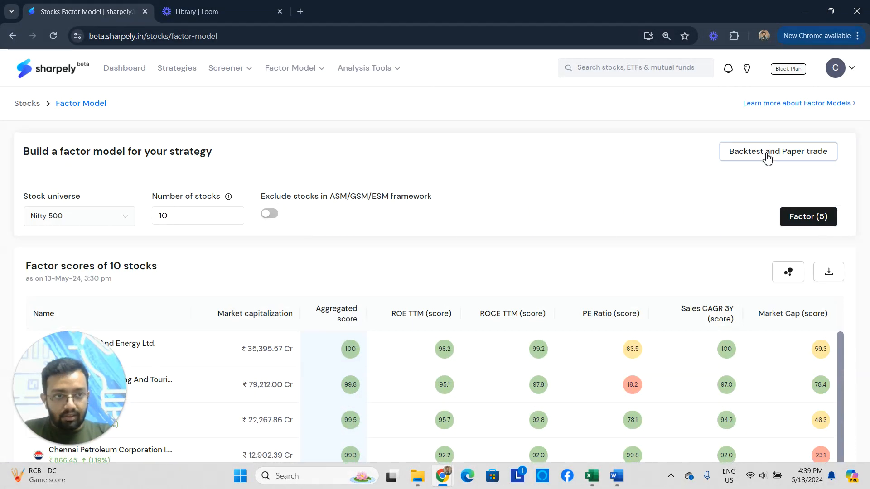
Reopen the backtest of the factor model and proceed to paper trading it.
left_click(778, 151)
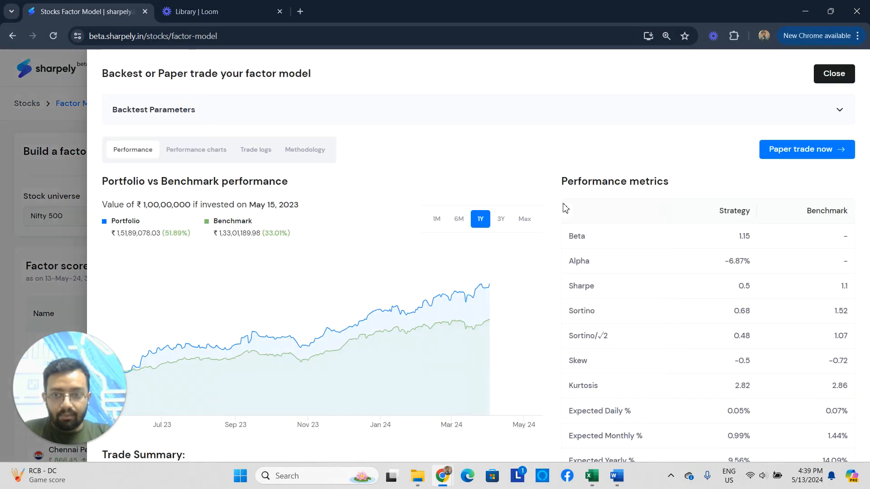
left_click(805, 156)
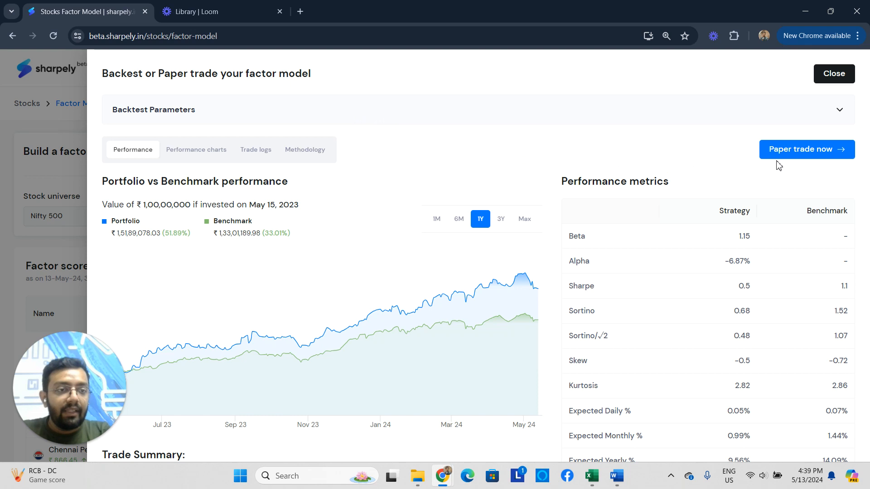
left_click(799, 153)
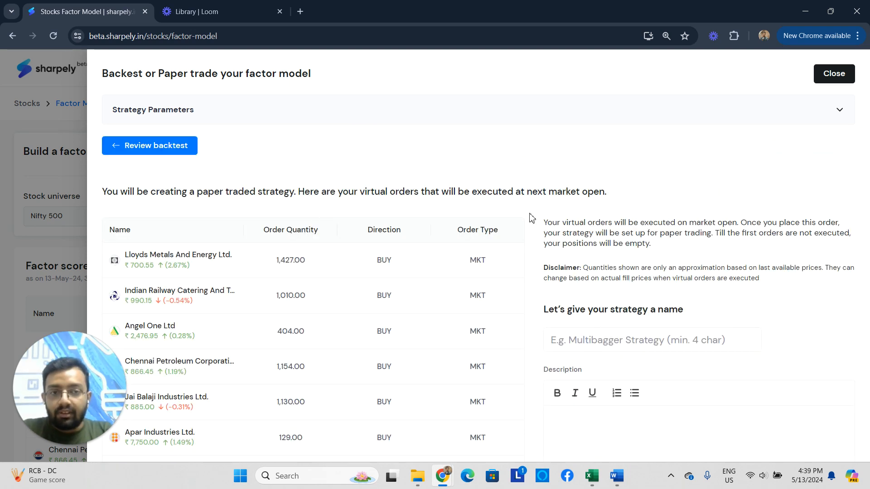
Name the paper-traded strategy Demo_stocks_factor_strategy.
scroll(496, 210, "down", 3)
left_click(610, 229)
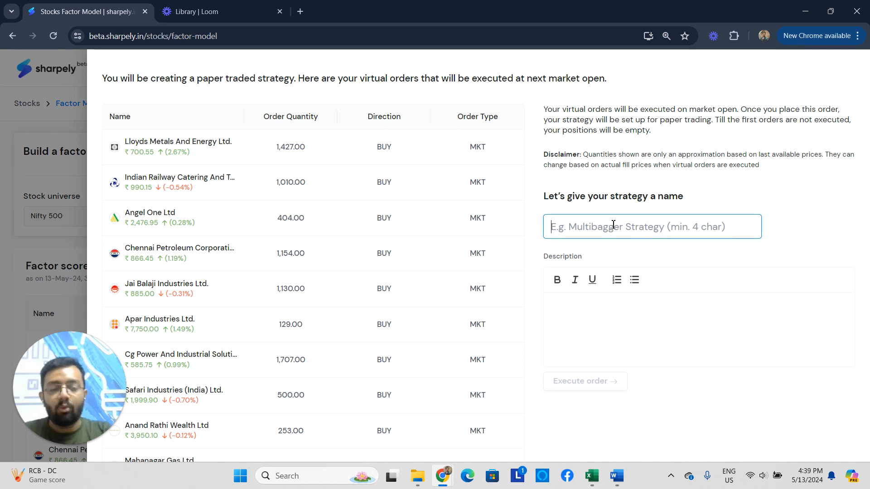
type("Demo_stocks_f")
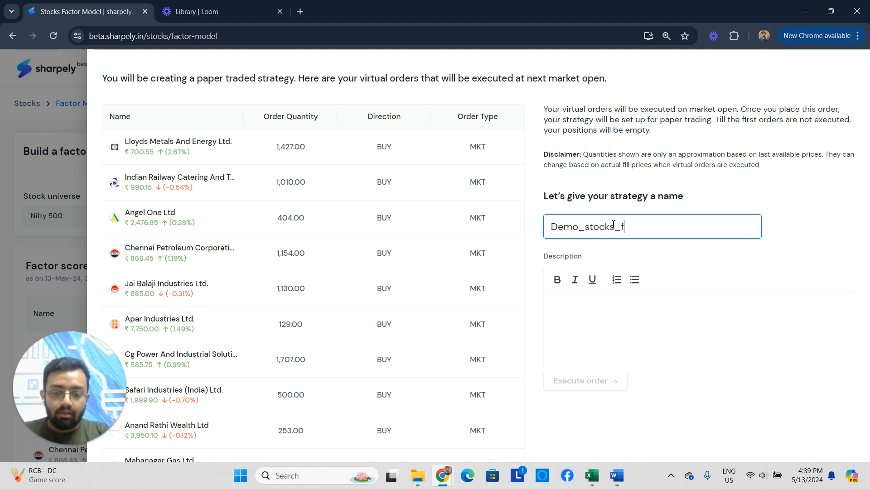
type("actor")
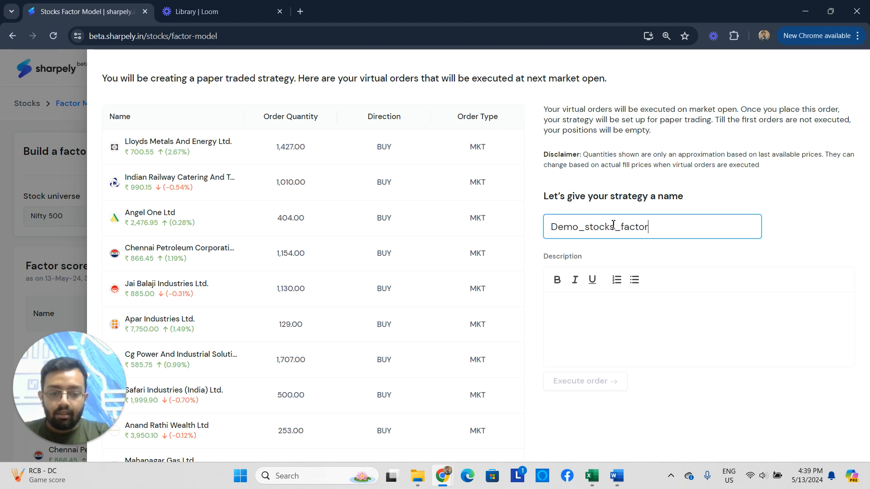
type("_strategy")
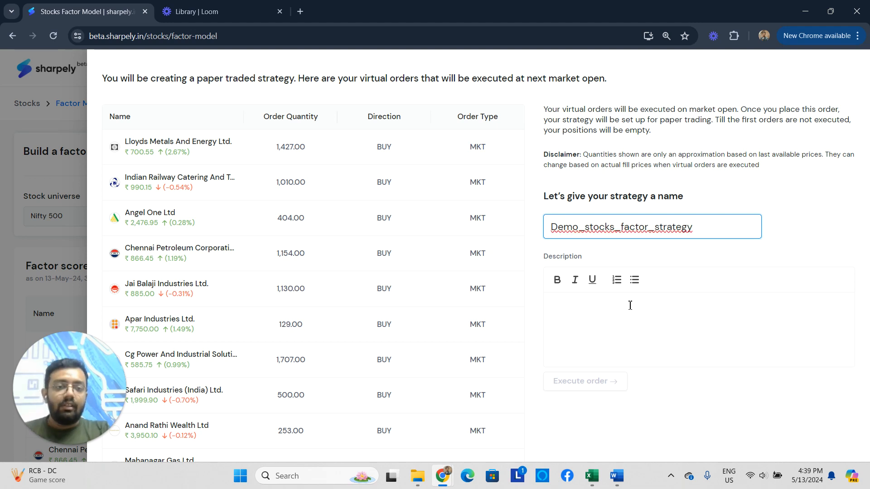
Enter the strategy description "High quality stocks. six month rebalancing.".
left_click(607, 312)
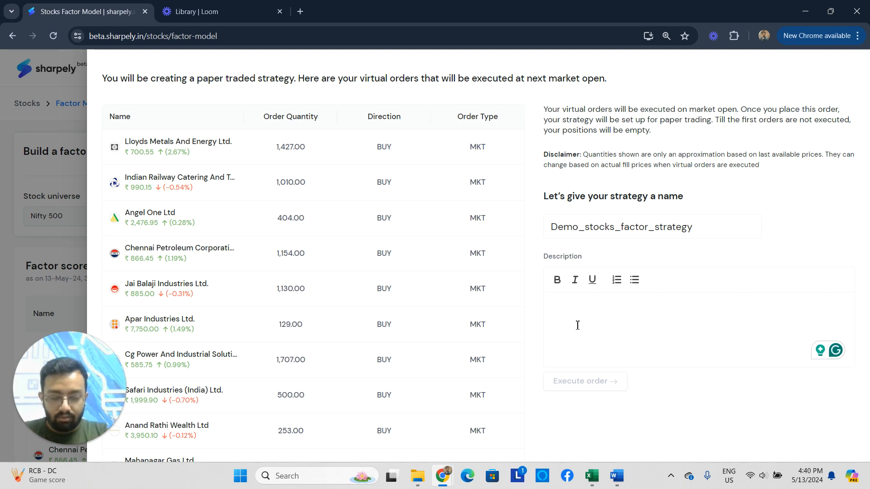
scroll(436, 300, "down", 1)
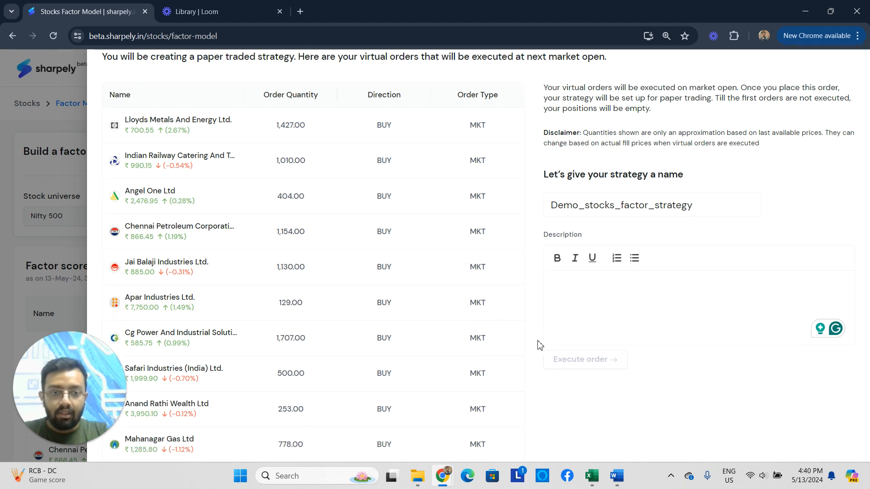
scroll(591, 331, "up", 3)
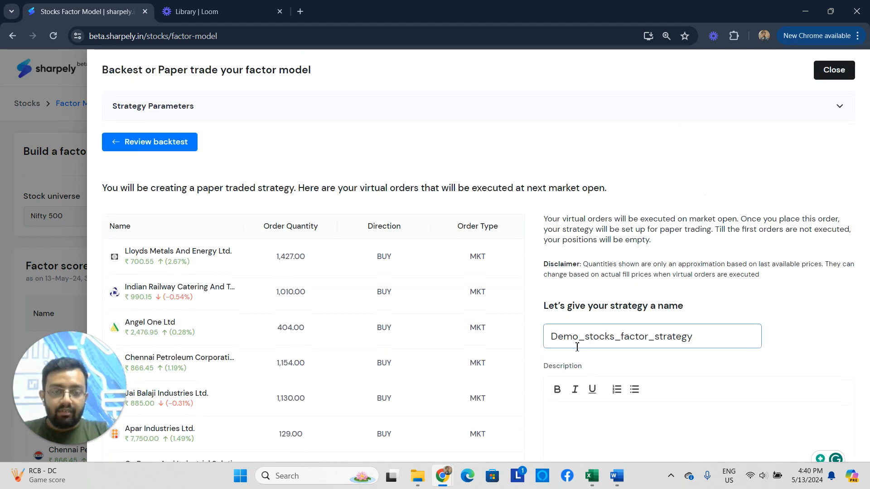
scroll(589, 351, "down", 3)
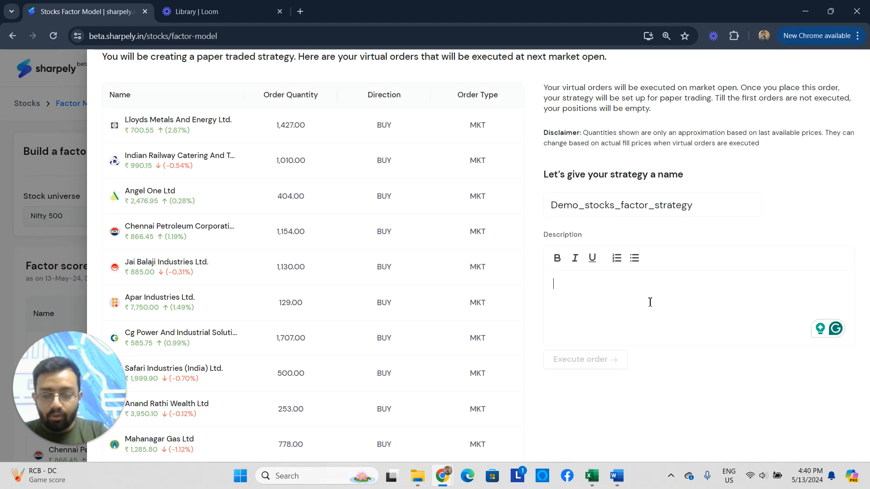
type("High quality stocks_")
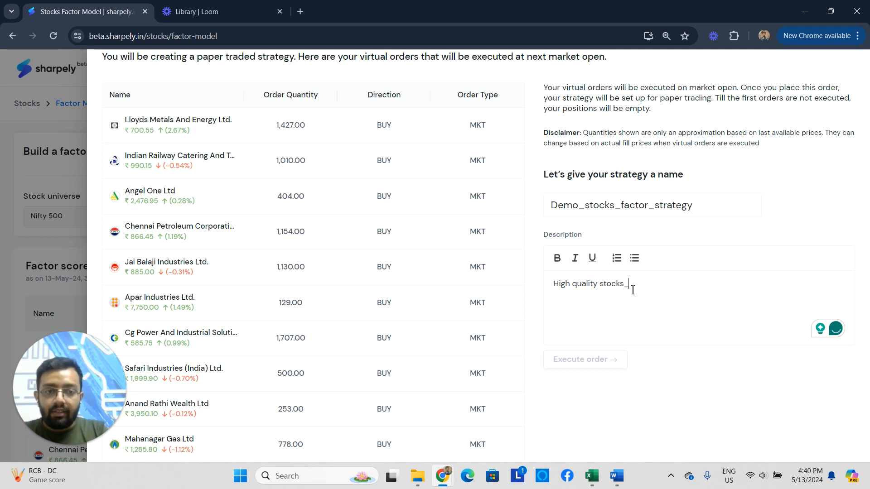
key("BackSpace")
key("Return")
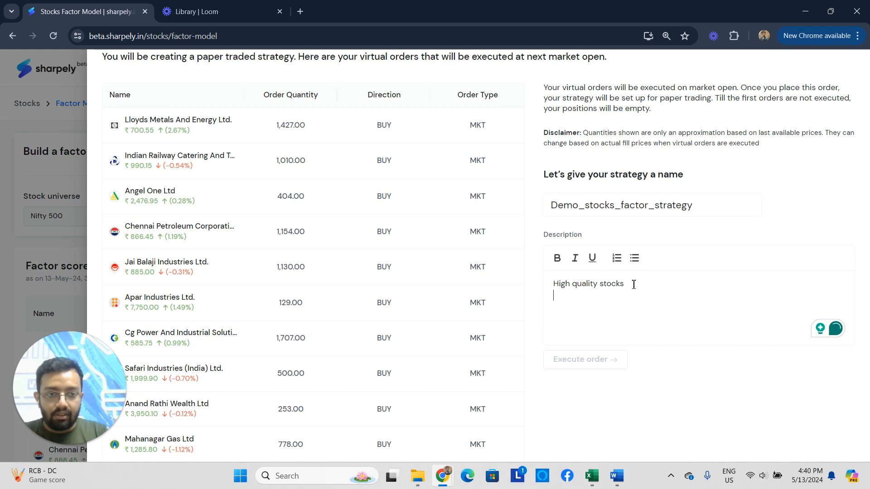
type(".")
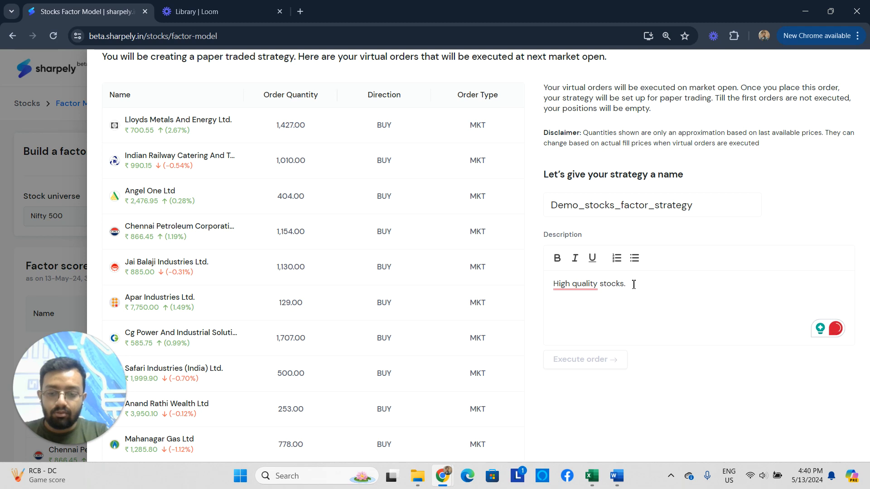
type("si")
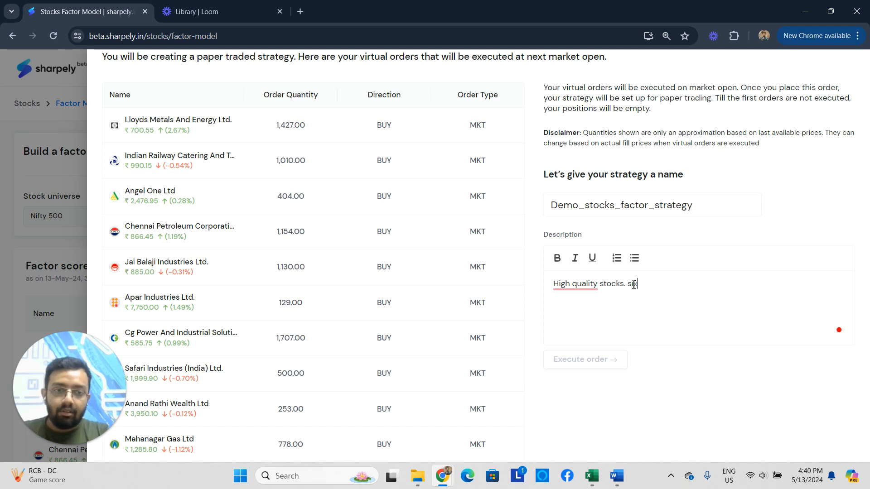
type("x month rebalancing.")
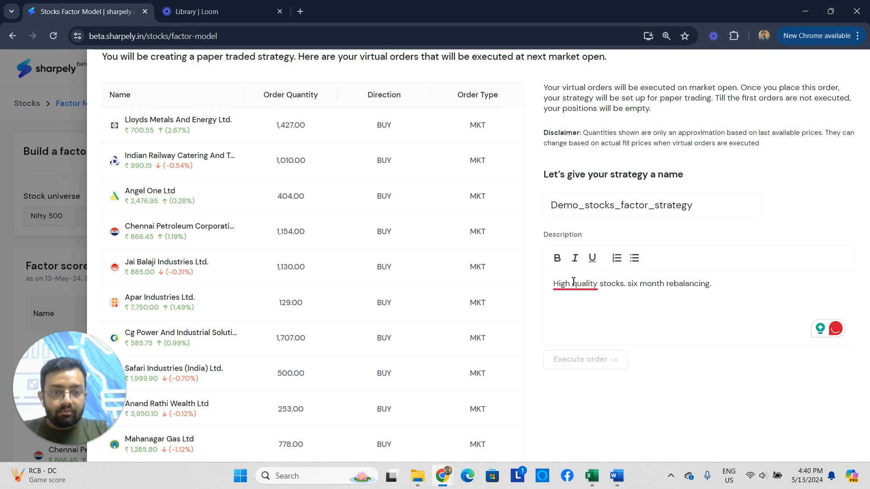
key("Return")
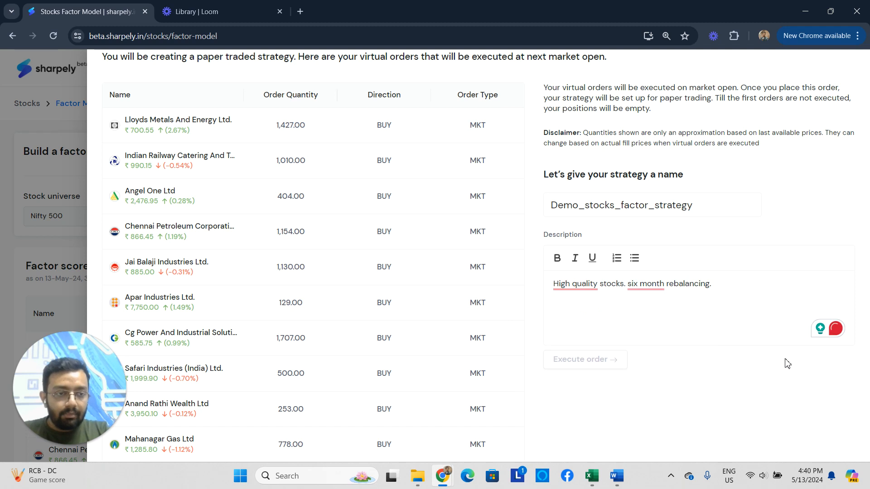
left_click(534, 325)
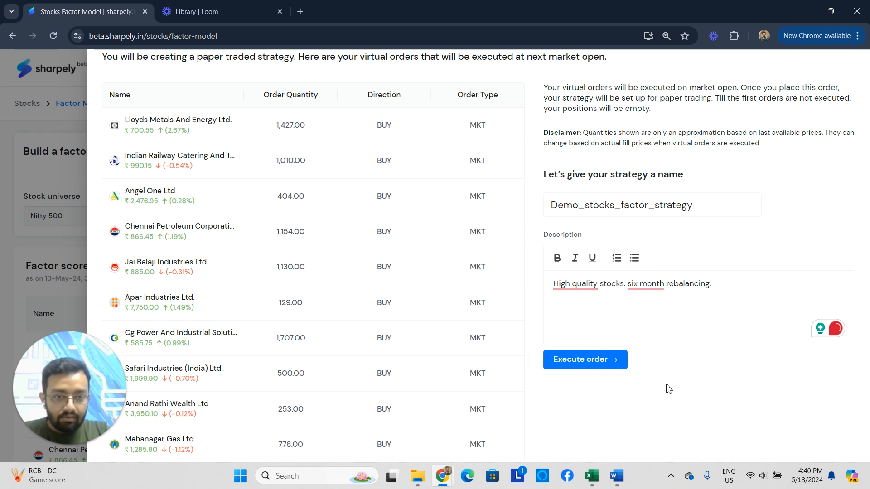
Execute the virtual orders to set up the strategy for paper trading and find it among the saved strategies.
left_click(610, 367)
scroll(591, 339, "down", 1)
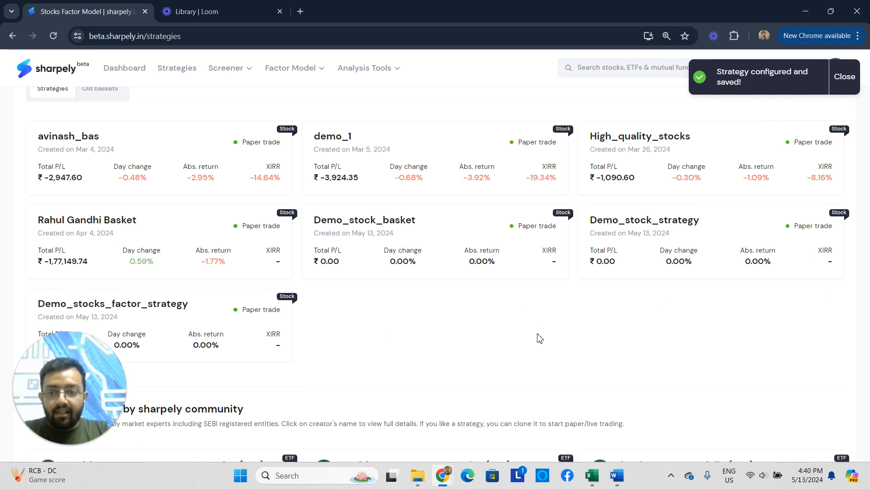
scroll(591, 339, "down", 2)
scroll(89, 296, "down", 1)
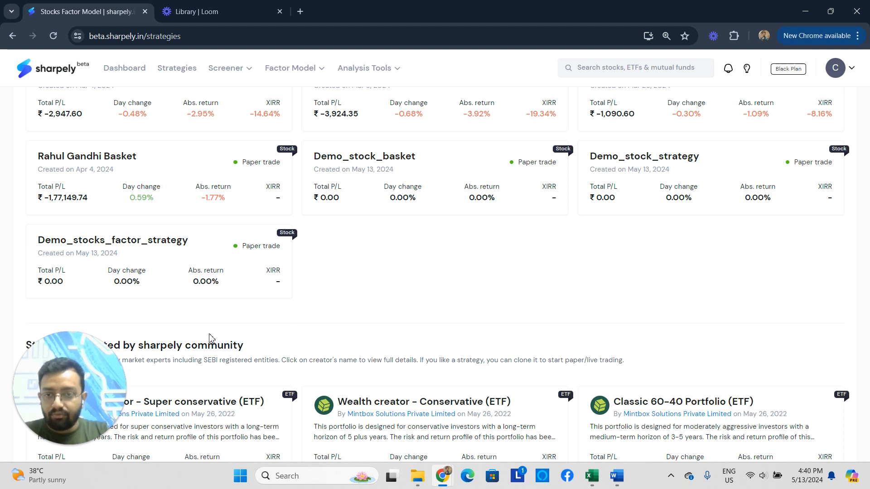
Open the details of Demo_stocks_factor_strategy and review its status and list of first orders.
left_click(232, 276)
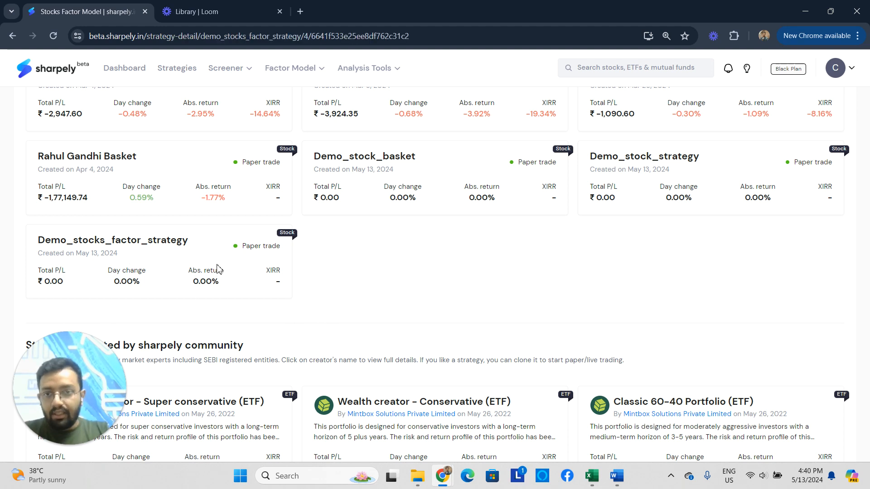
scroll(408, 285, "down", 5)
scroll(538, 326, "up", 5)
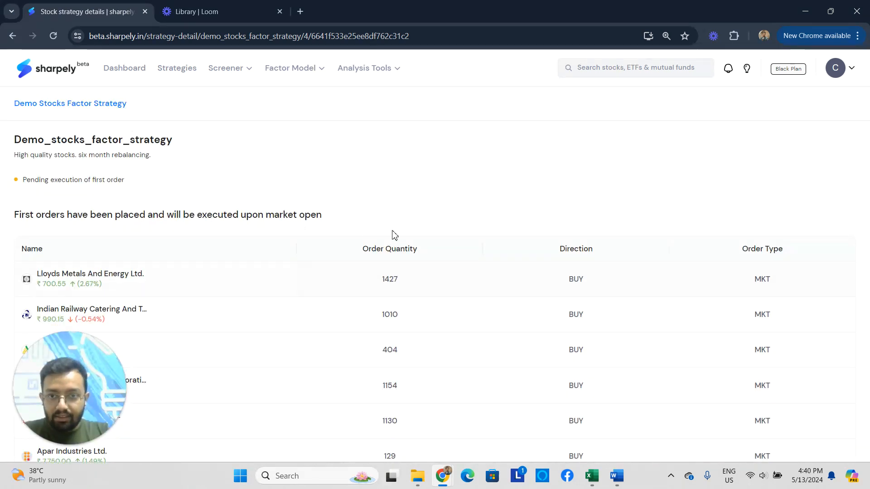
scroll(421, 266, "down", 5)
scroll(213, 302, "up", 3)
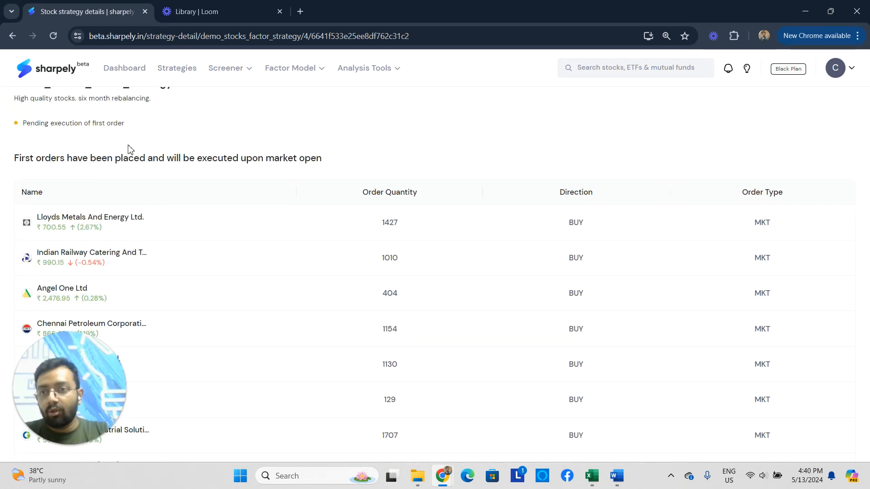
scroll(133, 145, "up", 2)
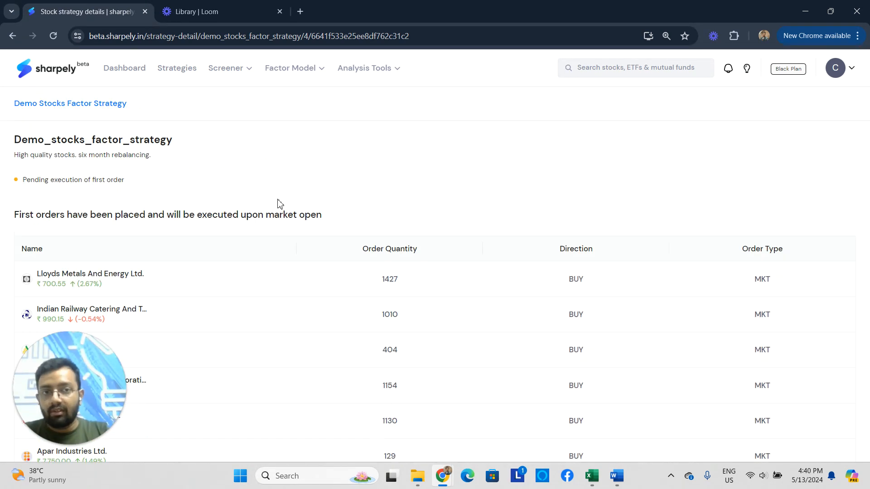
Open the saved High_quality_stocks strategy and review its performance chart against the benchmark and its key figures.
left_click(178, 70)
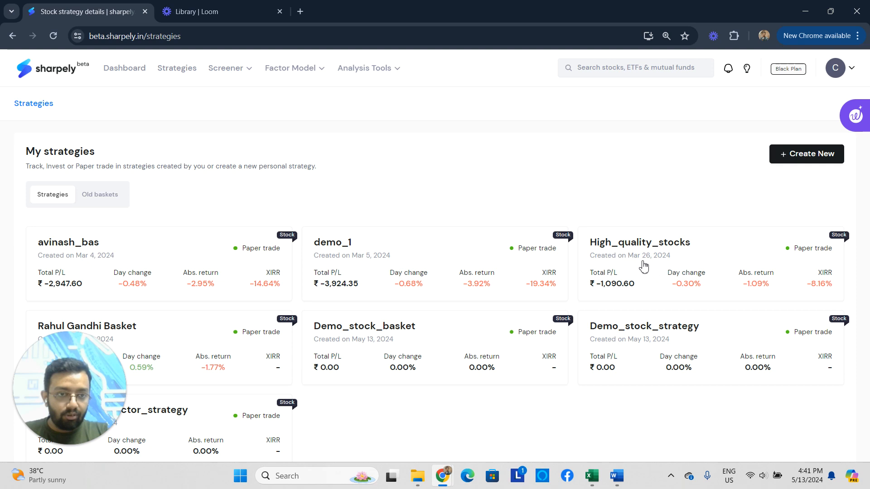
left_click(685, 262)
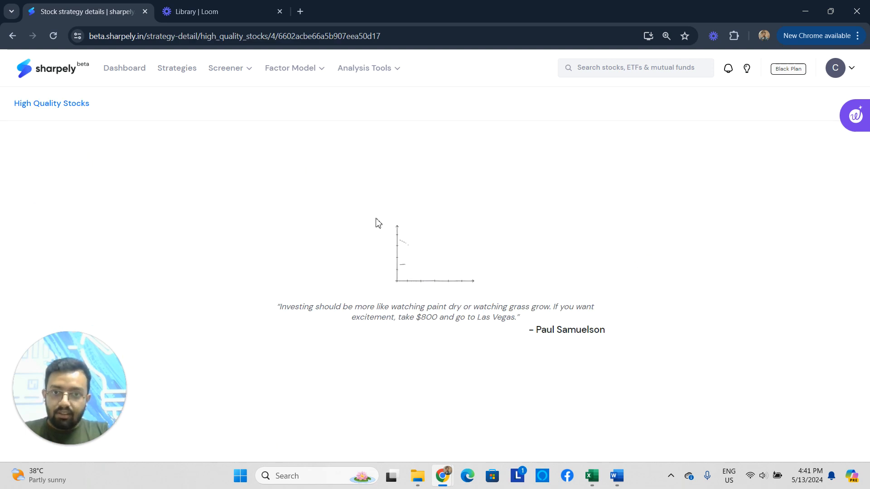
scroll(241, 223, "down", 3)
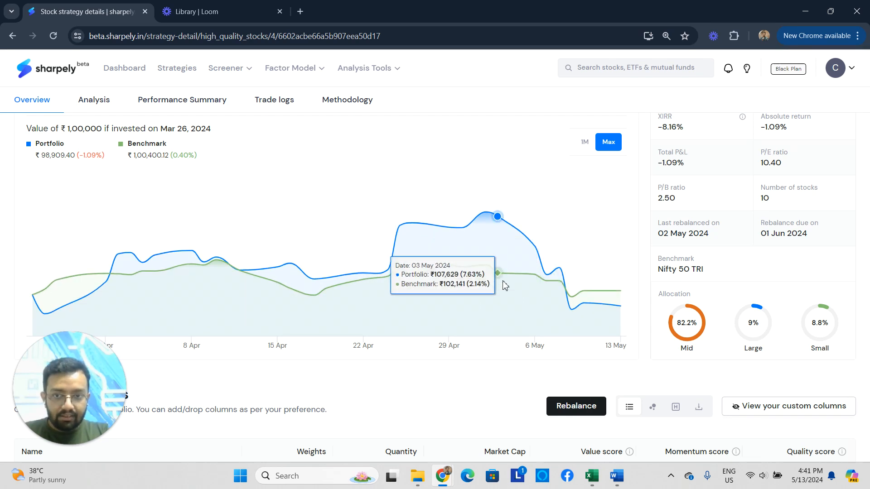
scroll(528, 359, "down", 1)
scroll(575, 264, "up", 2)
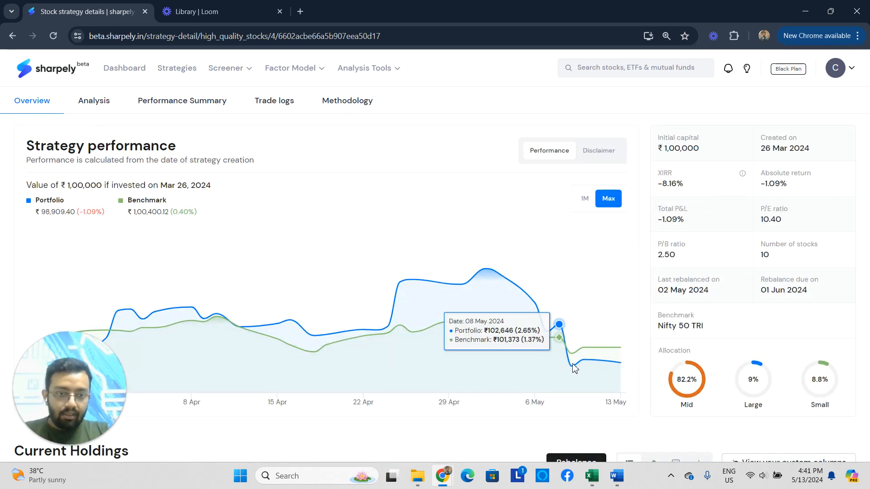
scroll(555, 326, "up", 1)
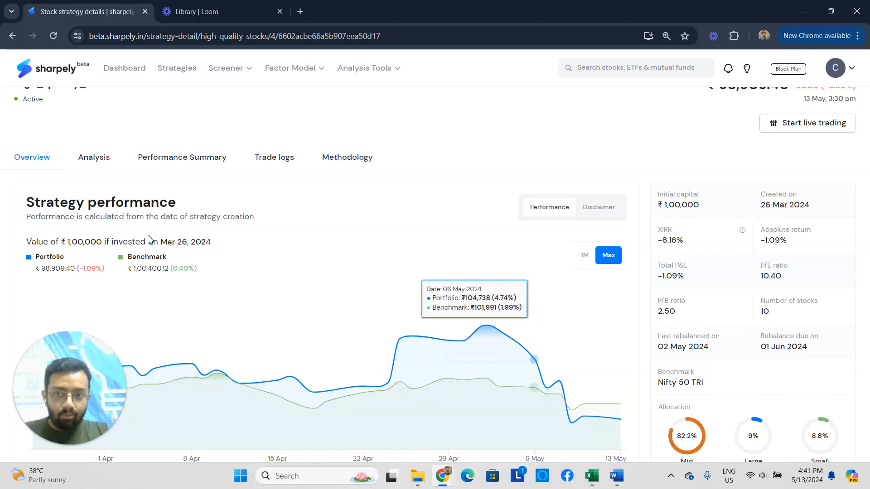
Review the analysis of High_quality_stocks, starting with its value, momentum, quality and QVM style scores.
left_click(90, 159)
scroll(272, 236, "down", 1)
scroll(285, 252, "up", 1)
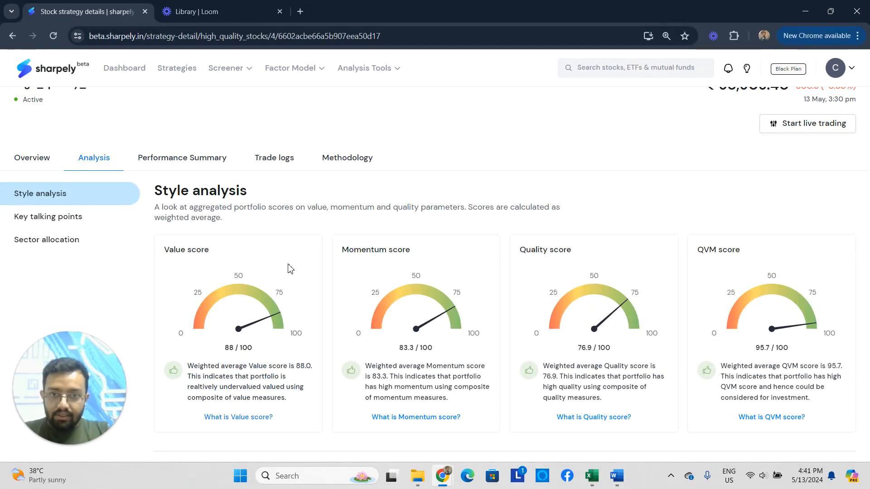
scroll(244, 281, "down", 10)
scroll(197, 196, "up", 2)
Examine the performance summary of High_quality_stocks, including key performance metrics, trailing returns and calendar year returns.
left_click(200, 100)
scroll(312, 285, "down", 10)
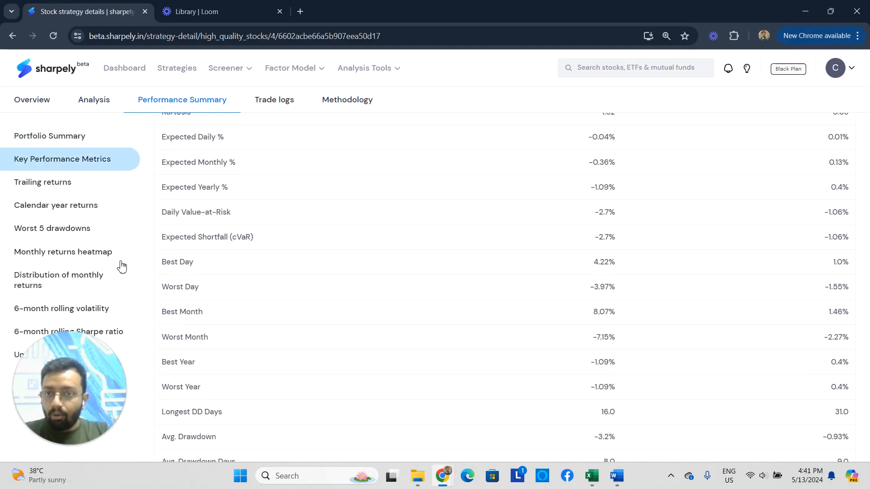
scroll(335, 297, "down", 3)
scroll(362, 271, "up", 1)
scroll(70, 169, "down", 2)
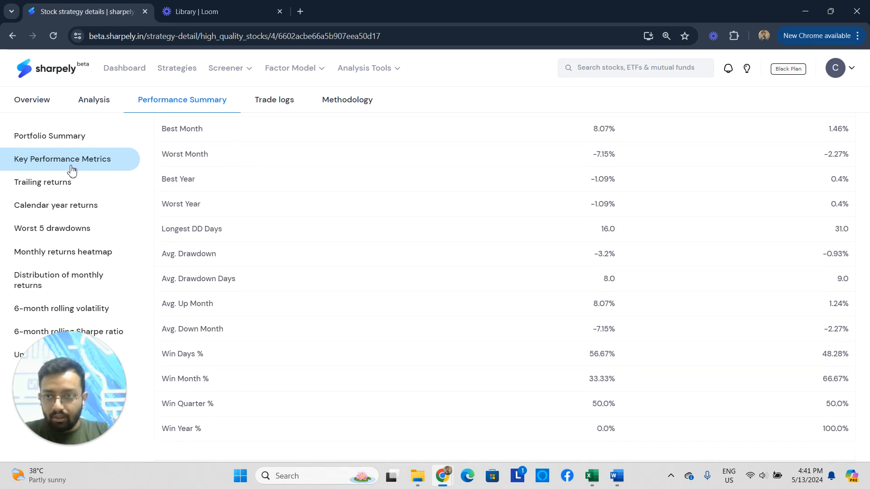
left_click(71, 187)
left_click(78, 209)
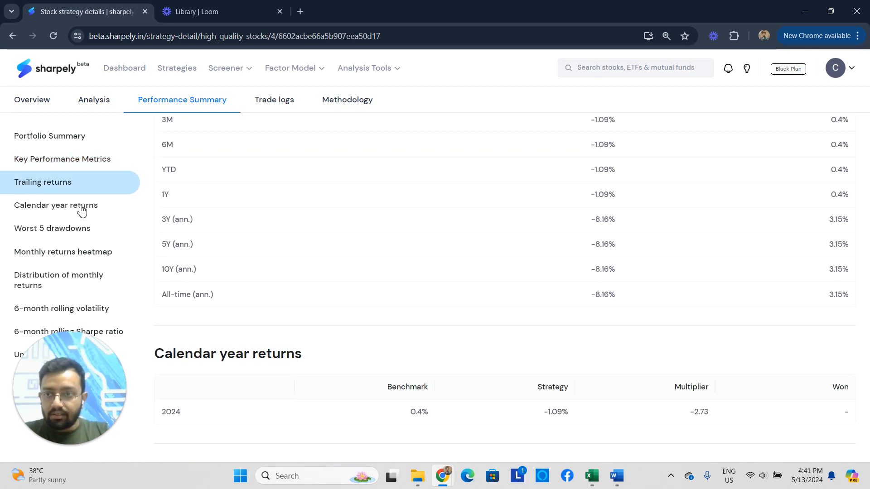
Review the trade logs of High_quality_stocks, including the rebalancing trades and their fill prices and quantities.
left_click(276, 102)
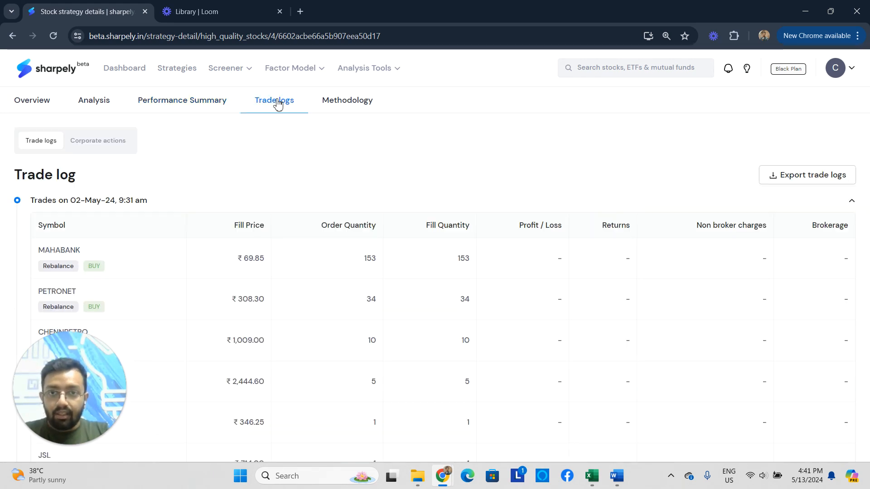
scroll(401, 266, "down", 1)
scroll(400, 267, "down", 10)
scroll(394, 262, "up", 15)
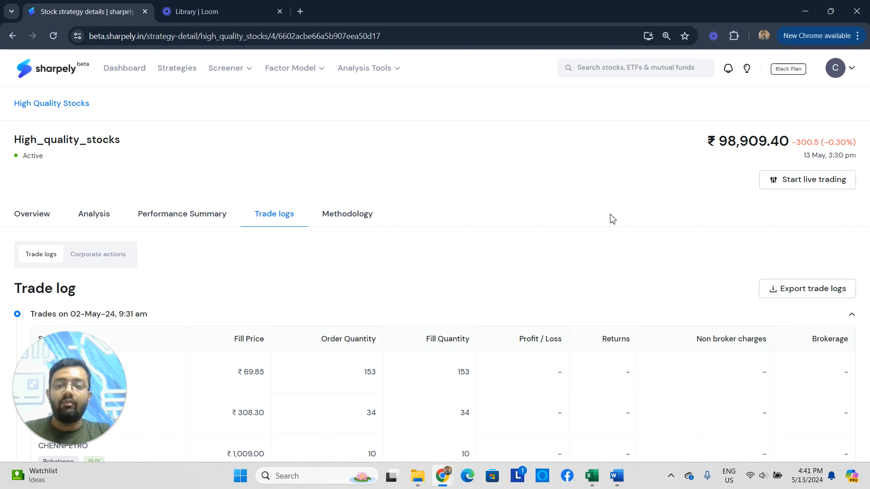
scroll(378, 254, "down", 2)
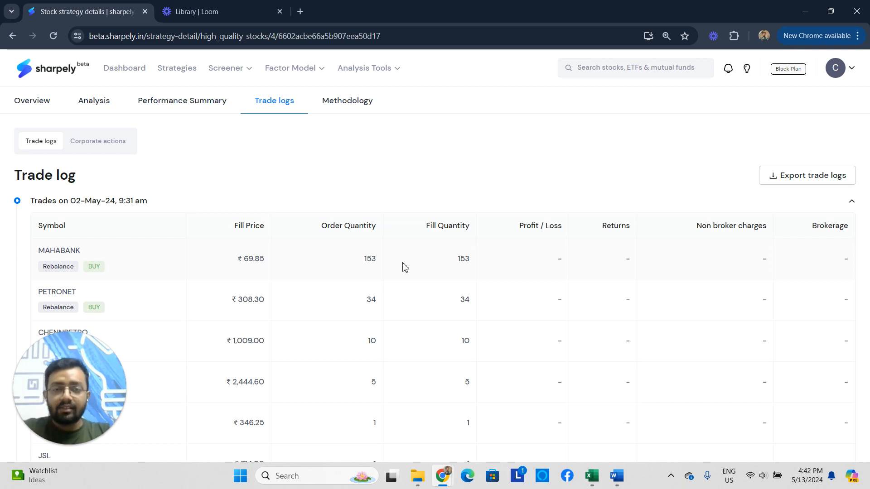
scroll(606, 311, "up", 3)
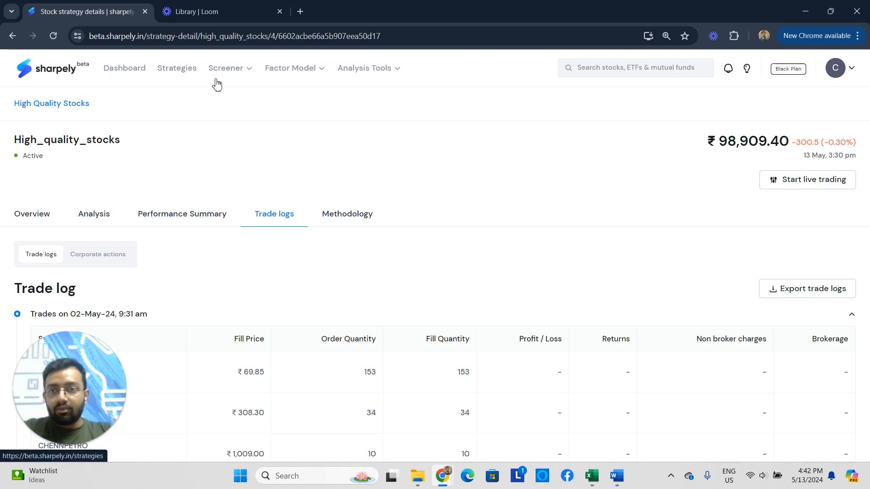
Return to the saved strategies and locate Demo_stocks_factor_strategy among the paper-traded ones.
left_click(176, 68)
scroll(227, 221, "down", 3)
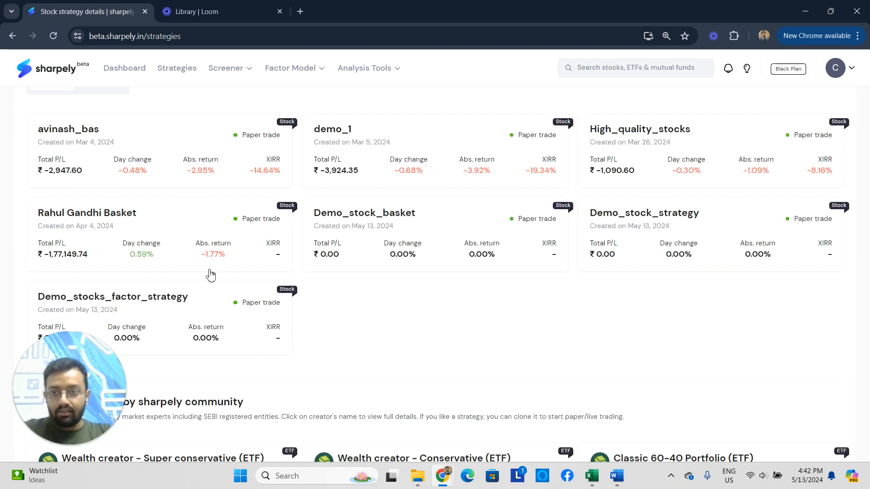
scroll(122, 301, "down", 1)
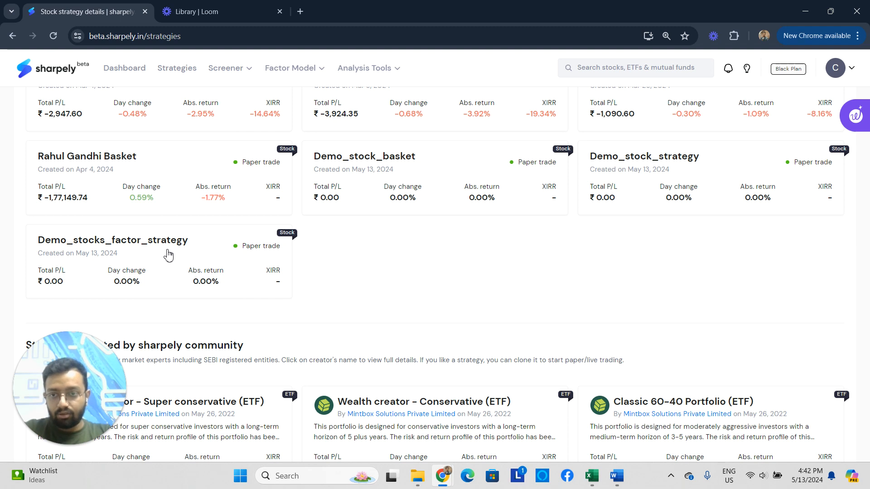
scroll(269, 282, "up", 1)
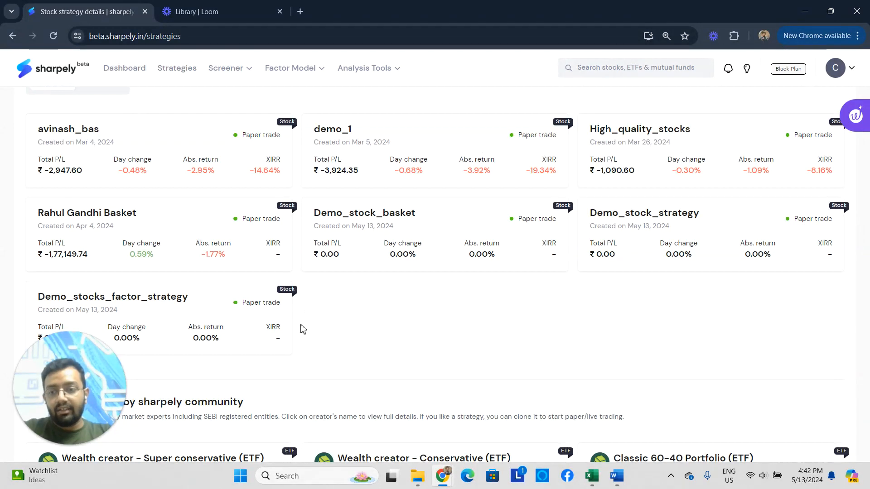